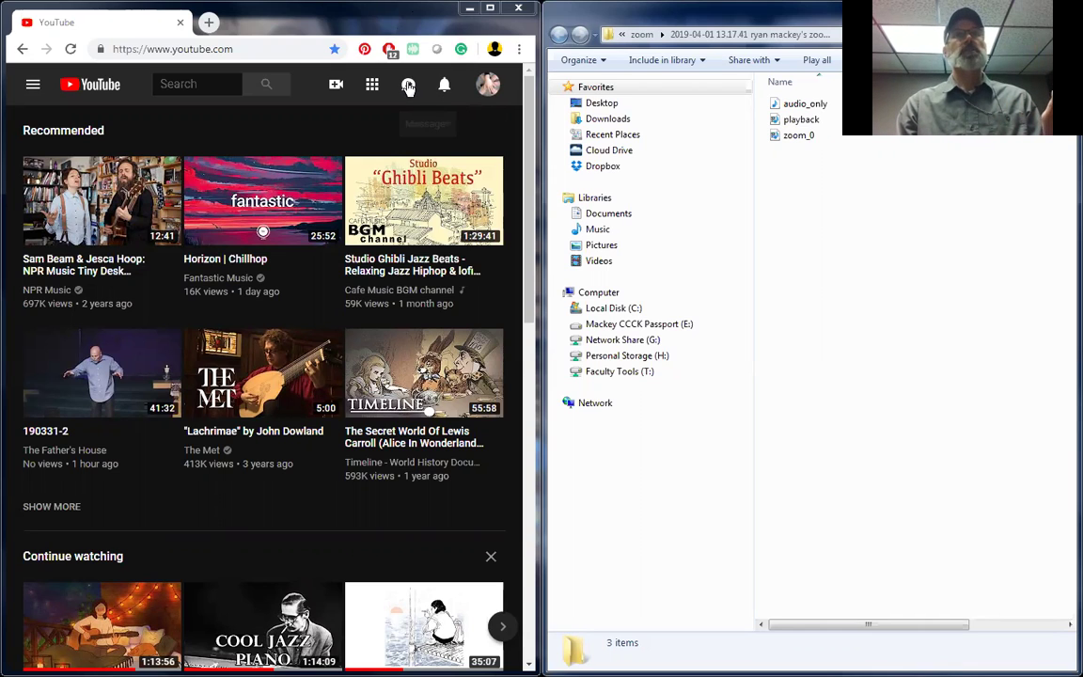
Step: Bring up YouTube's video-creation options from the camera icon in the top bar
{"action": "left_click", "coordinate": [333, 97]}
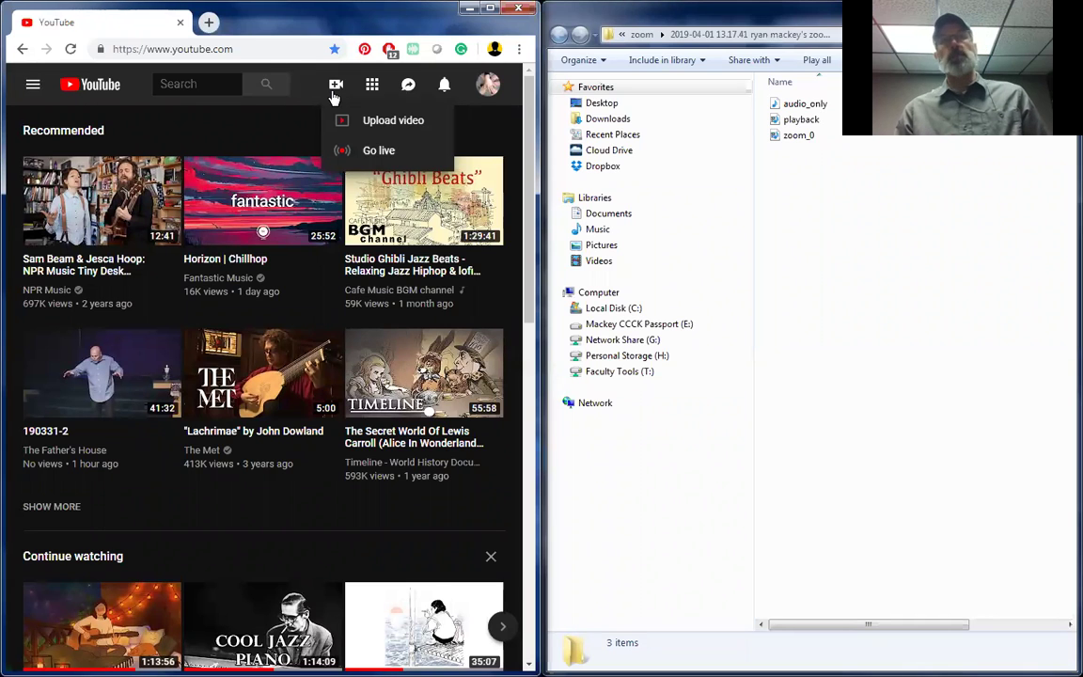
Step: Choose Upload video from the Create menu
{"action": "left_click", "coordinate": [375, 120]}
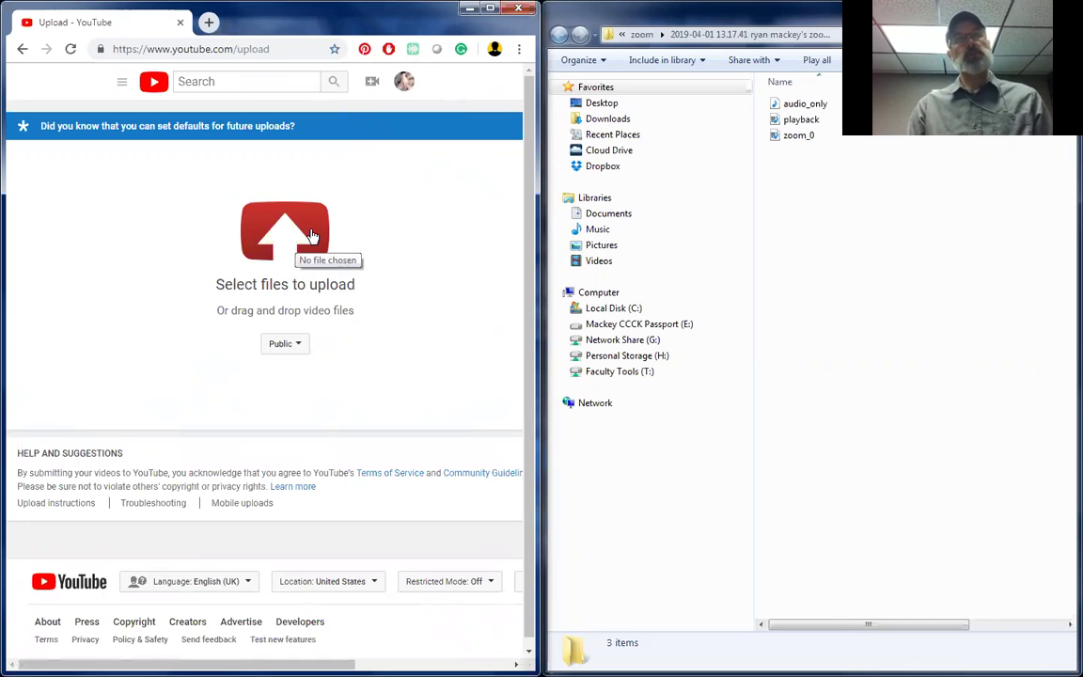
Step: Upload the zoom_0 recording from the 13.17.41 Zoom meeting folder and maximize the browser
{"action": "left_click_drag", "start_coordinate": [809, 141], "coordinate": [850, 247]}
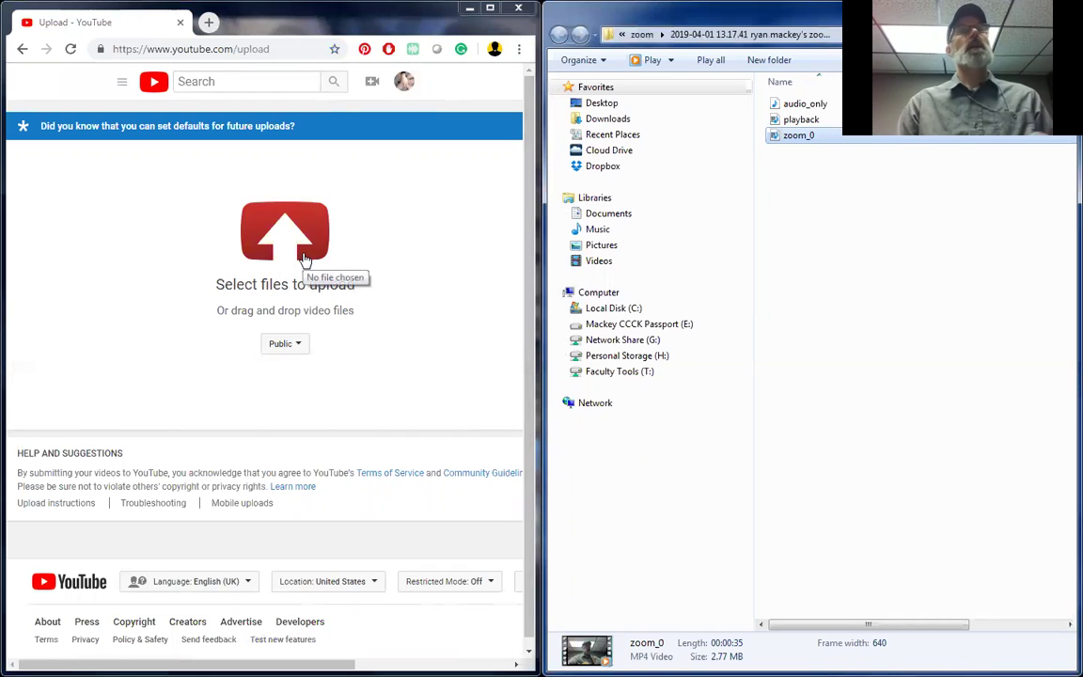
{"action": "left_click", "coordinate": [304, 259]}
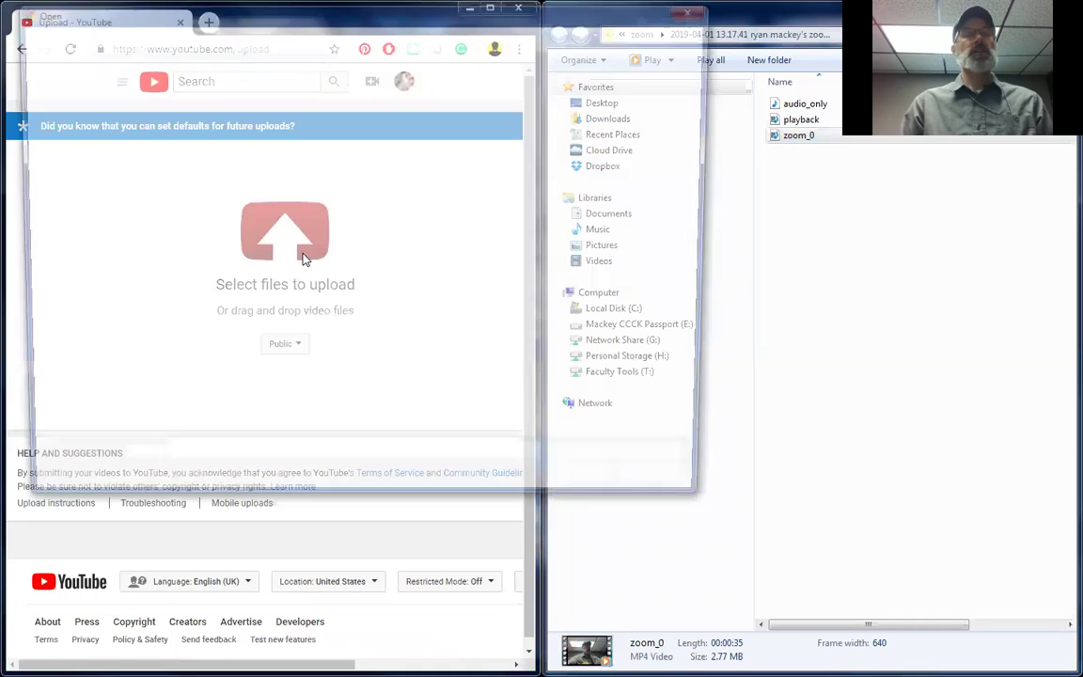
{"action": "left_click", "coordinate": [188, 34]}
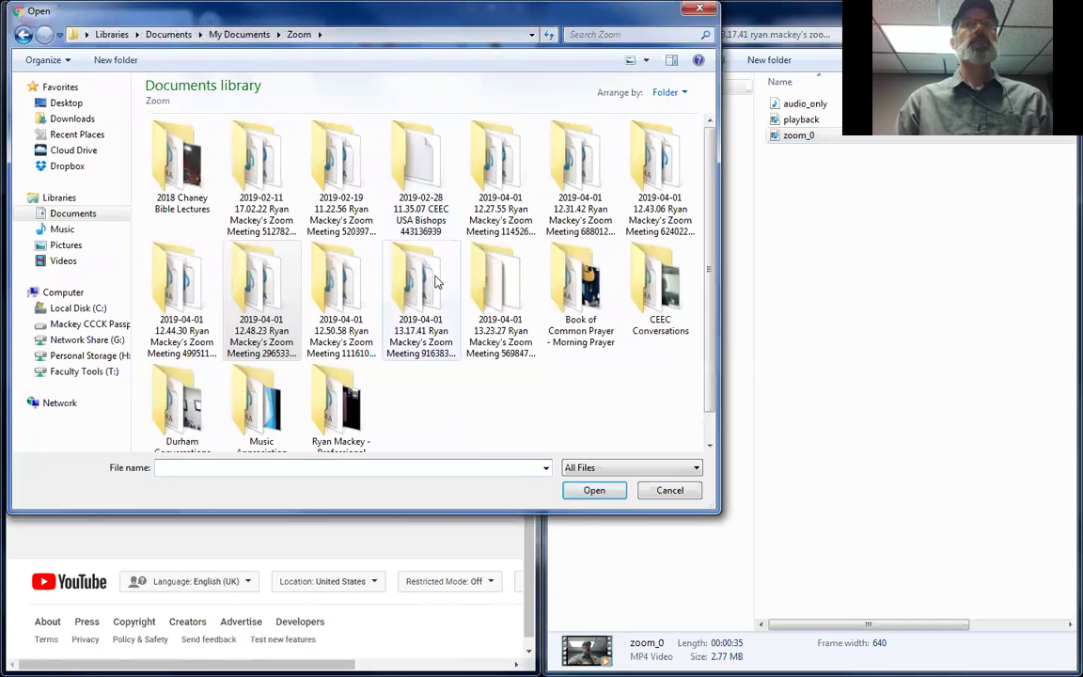
{"action": "double_click", "coordinate": [389, 264]}
{"action": "double_click", "coordinate": [336, 162]}
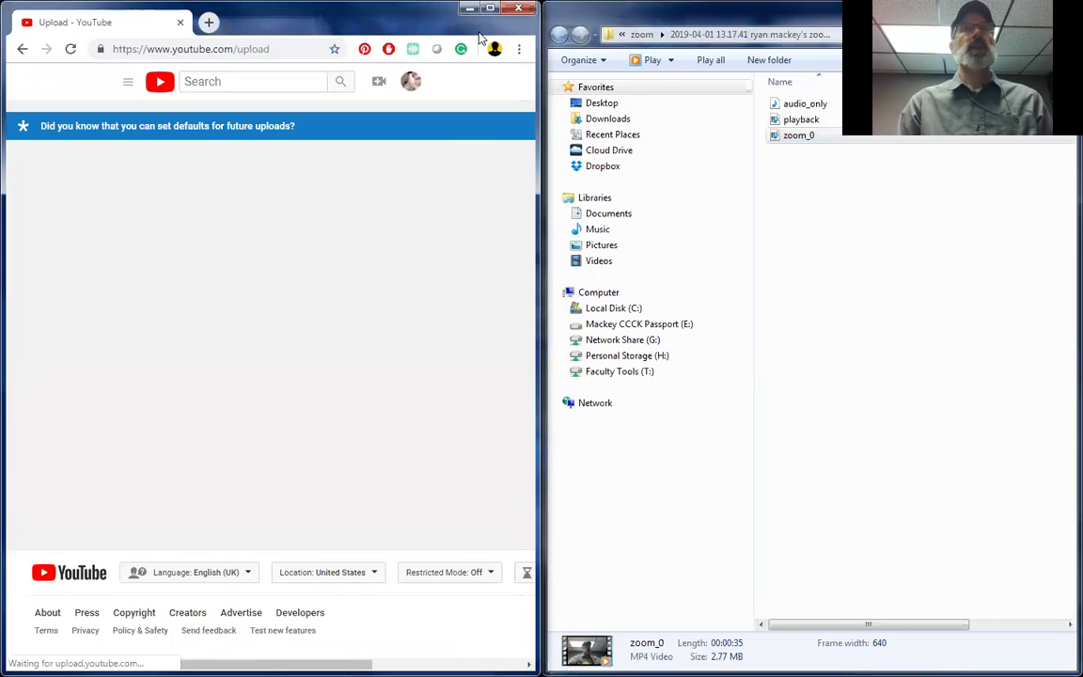
{"action": "double_click", "coordinate": [491, 28]}
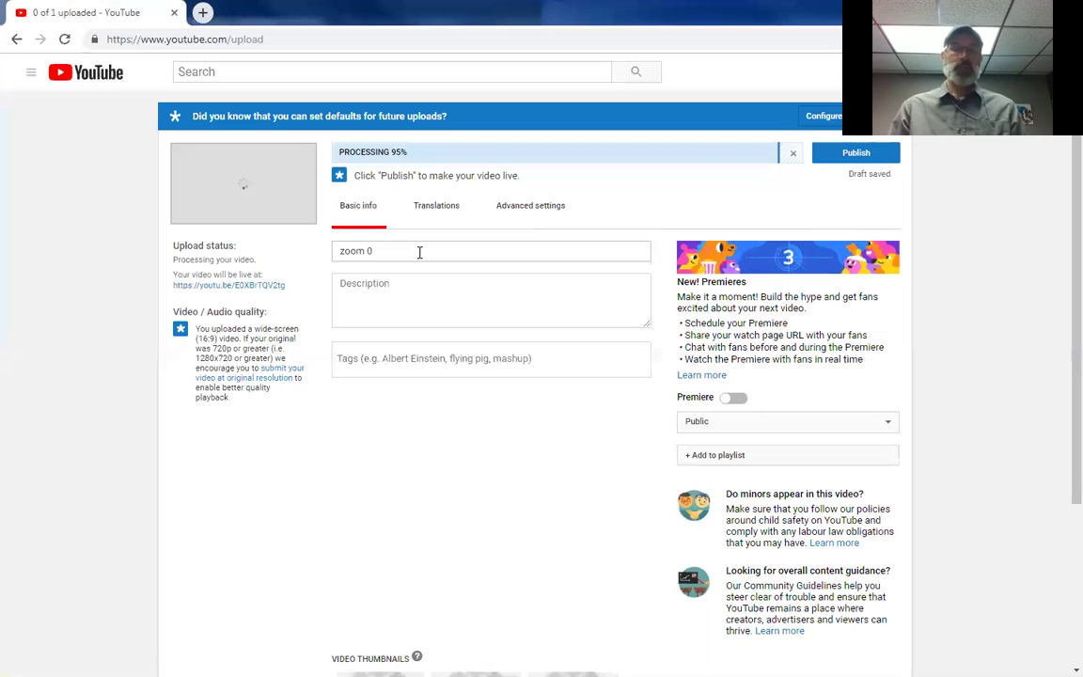
Step: Replace the title 'zoom 0' with 'MU-MS 105 Music Appreciation - Week 1 - Guitar Jam'
{"action": "triple_click", "coordinate": [419, 252]}
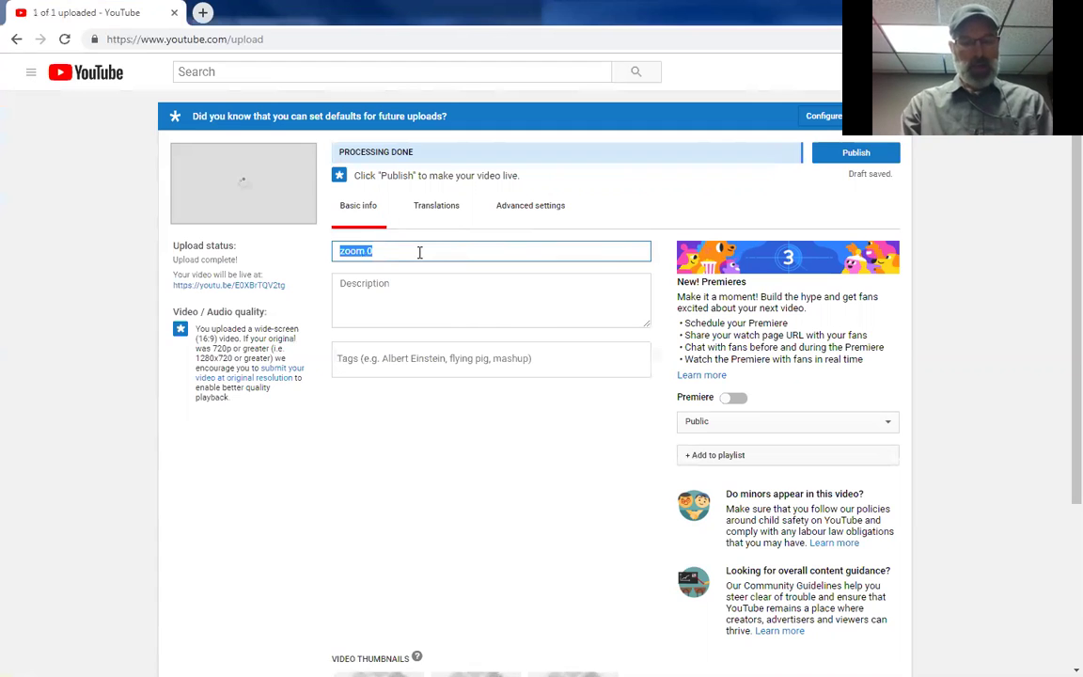
{"action": "type", "text": "MU-"}
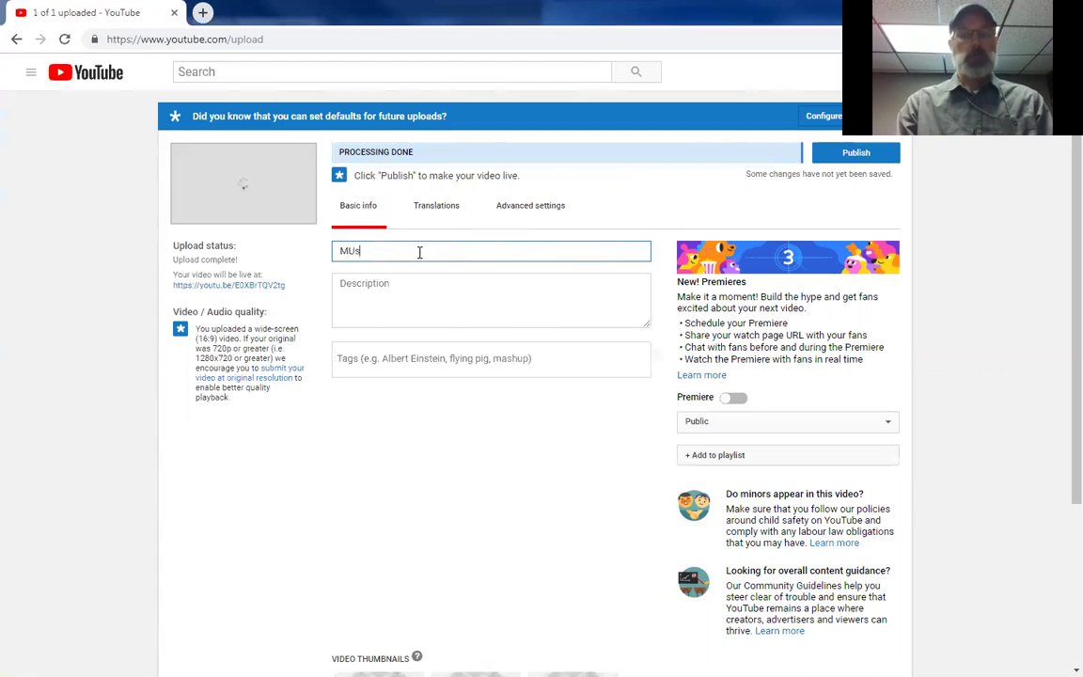
{"action": "type", "text": "MS "}
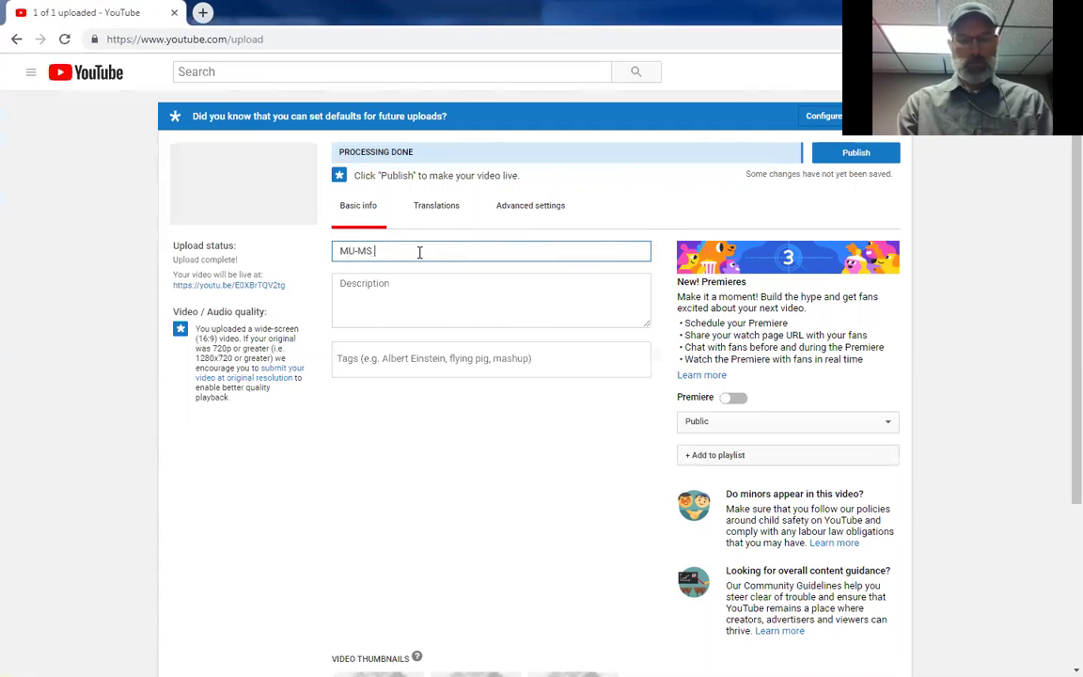
{"action": "type", "text": "105 Music"}
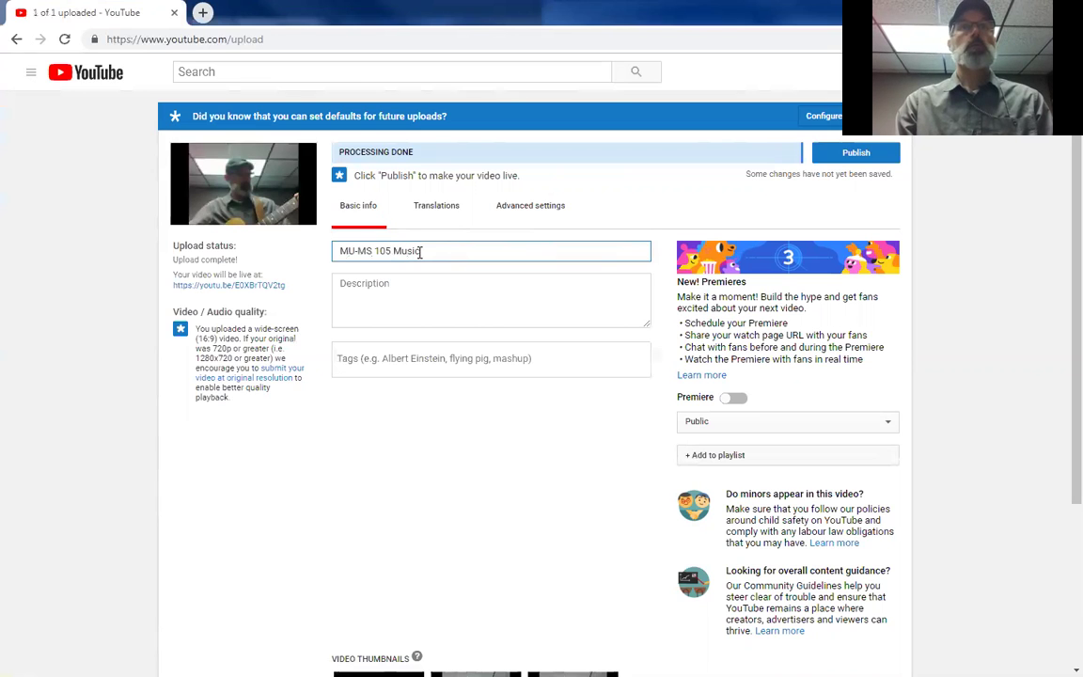
{"action": "type", "text": " Appreciation"}
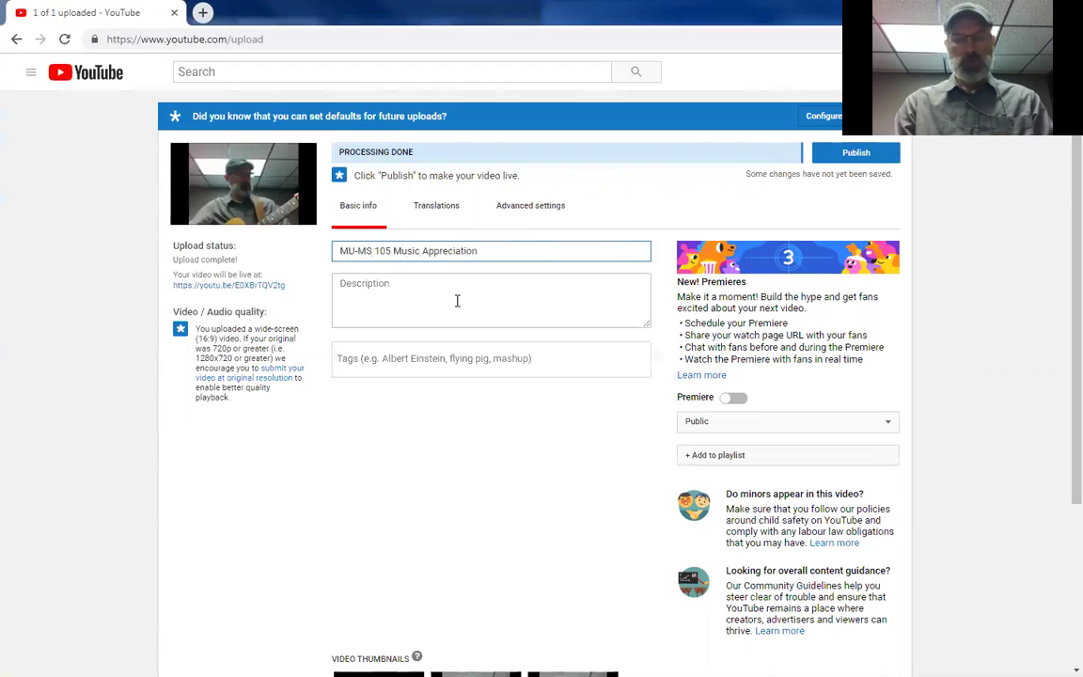
{"action": "type", "text": "- W"}
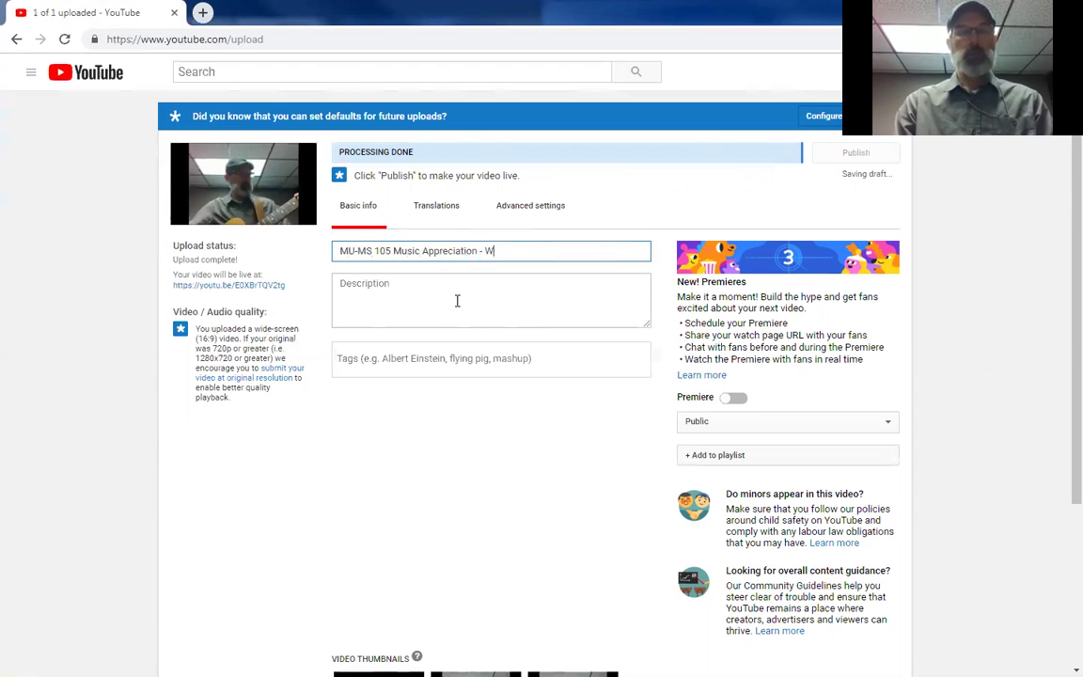
{"action": "type", "text": "eek 1 -"}
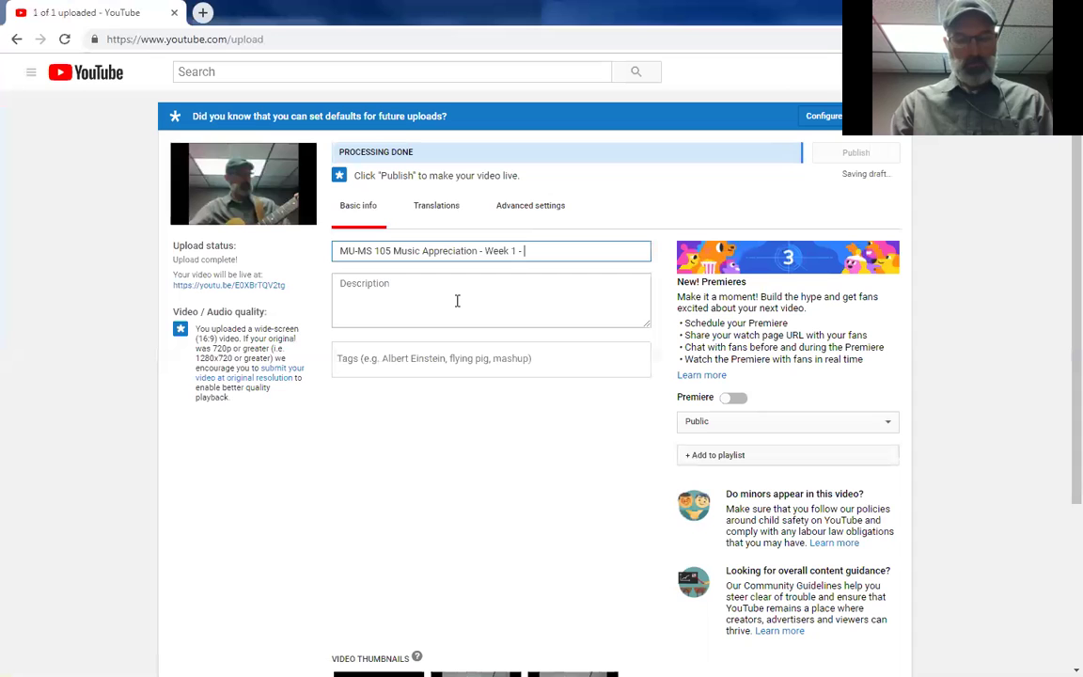
{"action": "type", "text": "Guitar "}
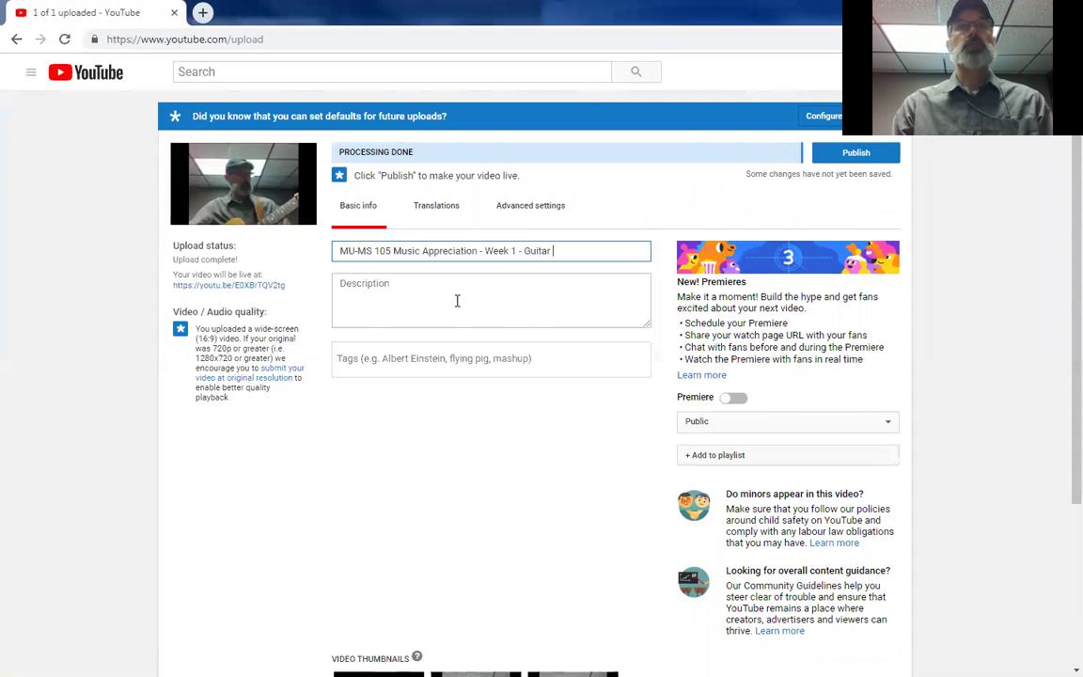
{"action": "type", "text": "Jam"}
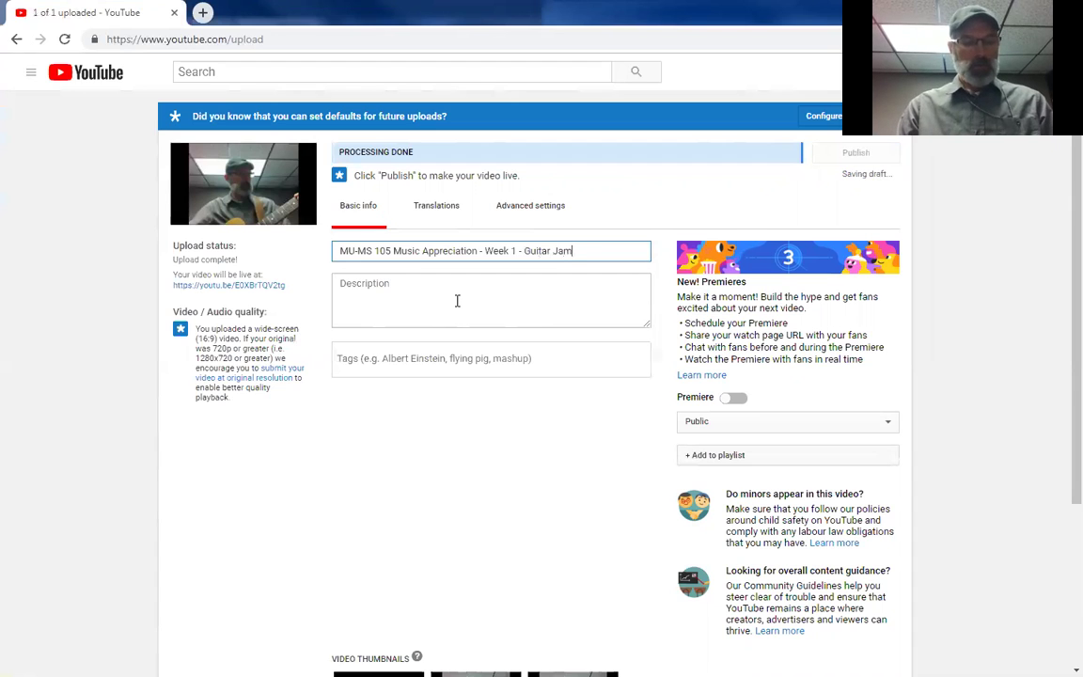
{"action": "key", "text": "ctrl+a"}
{"action": "key", "text": "ctrl+c"}
{"action": "left_click", "coordinate": [457, 301]}
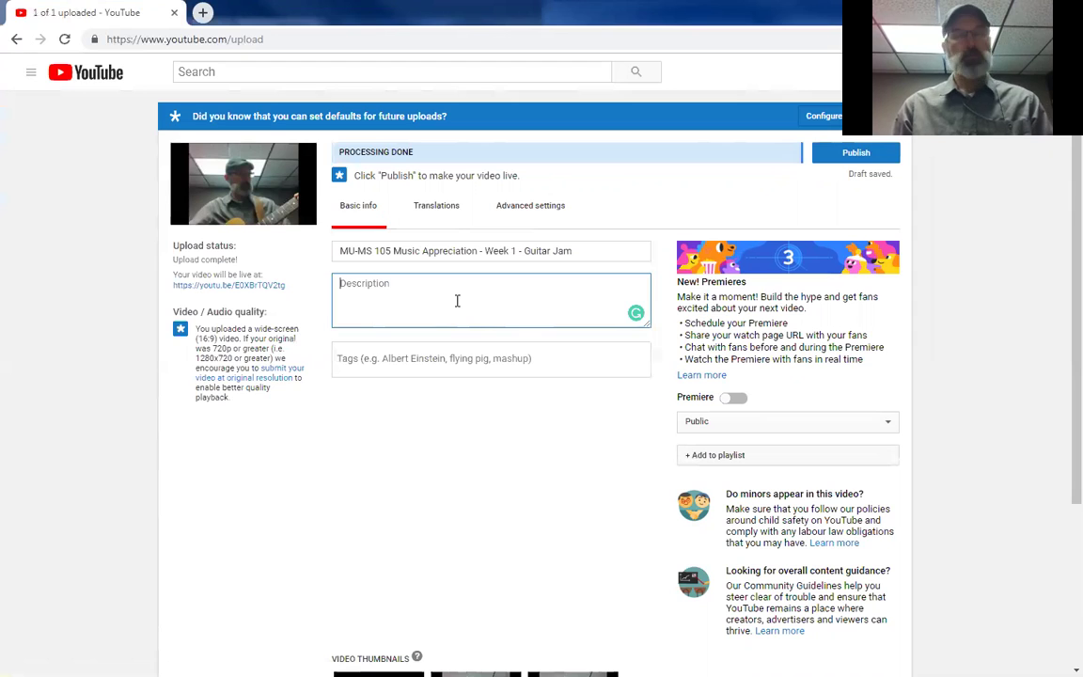
Step: Paste the title into the description, split into 'MU-MS 105 Music Appreciation' and 'Week 1 - Guitar Jam' lines
{"action": "key", "text": "ctrl+v"}
{"action": "key", "text": "Left"}
{"action": "key", "text": "Left"}
{"action": "key", "text": "Left"}
{"action": "key", "text": "Left"}
{"action": "key", "text": "Left"}
{"action": "key", "text": "Left"}
{"action": "key", "text": "Left"}
{"action": "key", "text": "Left"}
{"action": "key", "text": "Left"}
{"action": "key", "text": "Left"}
{"action": "key", "text": "Left"}
{"action": "key", "text": "Left"}
{"action": "key", "text": "Left"}
{"action": "key", "text": "Left"}
{"action": "key", "text": "Left"}
{"action": "key", "text": "Left"}
{"action": "key", "text": "Left"}
{"action": "key", "text": "Left"}
{"action": "key", "text": "Left"}
{"action": "key", "text": "Left"}
{"action": "key", "text": "BackSpace"}
{"action": "key", "text": "BackSpace"}
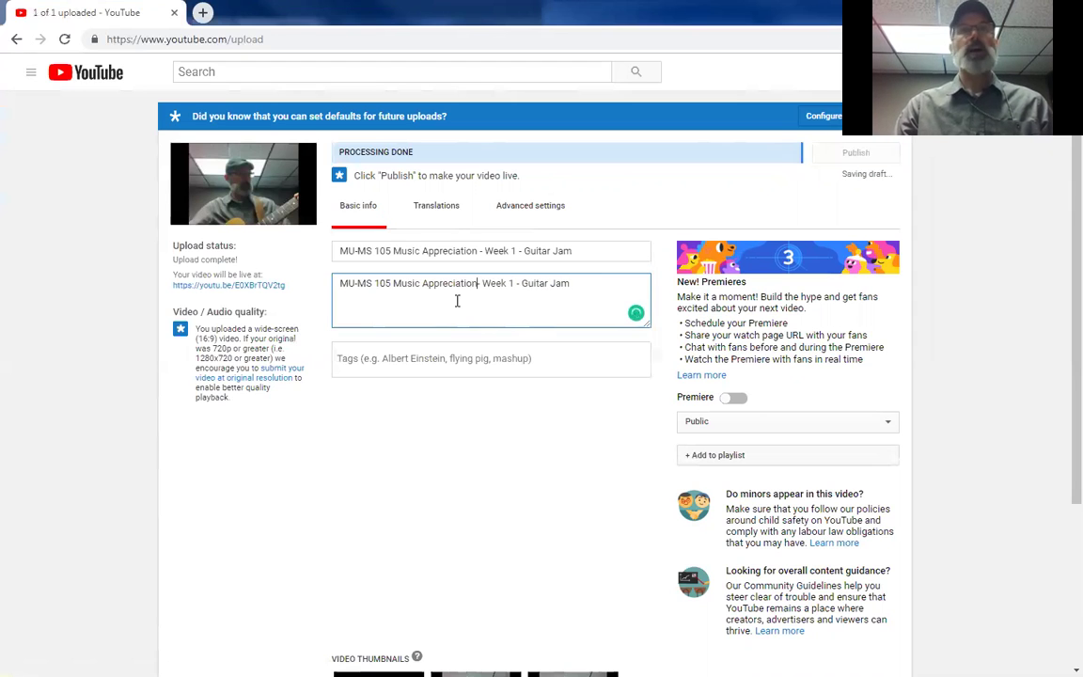
{"action": "key", "text": "Delete"}
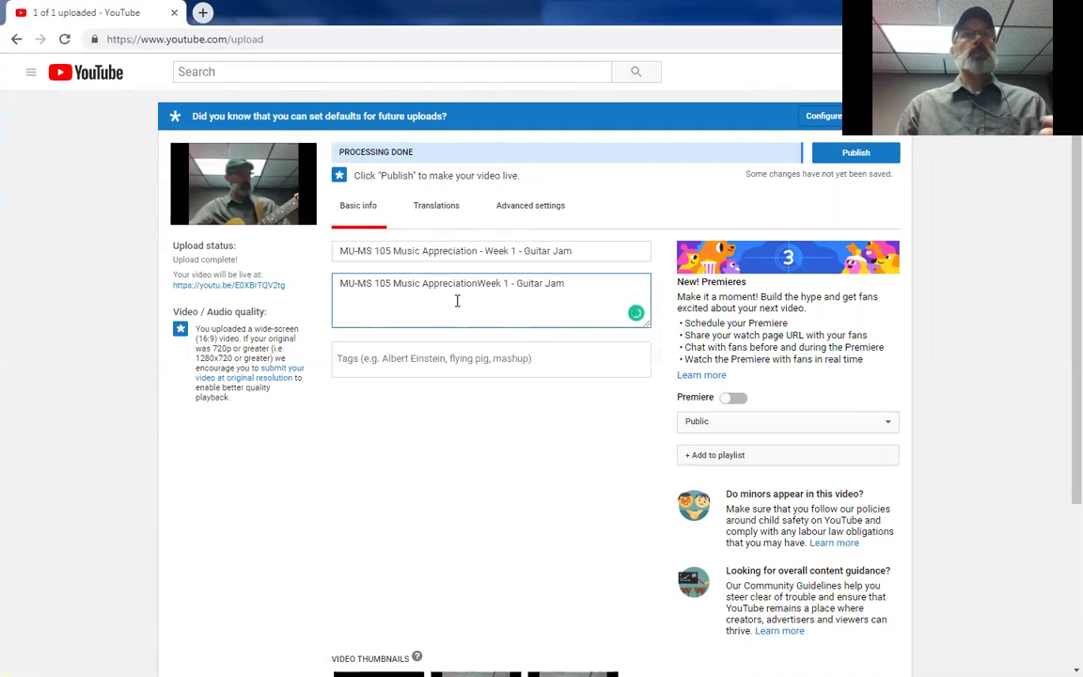
{"action": "key", "text": "Return"}
{"action": "key", "text": "Return"}
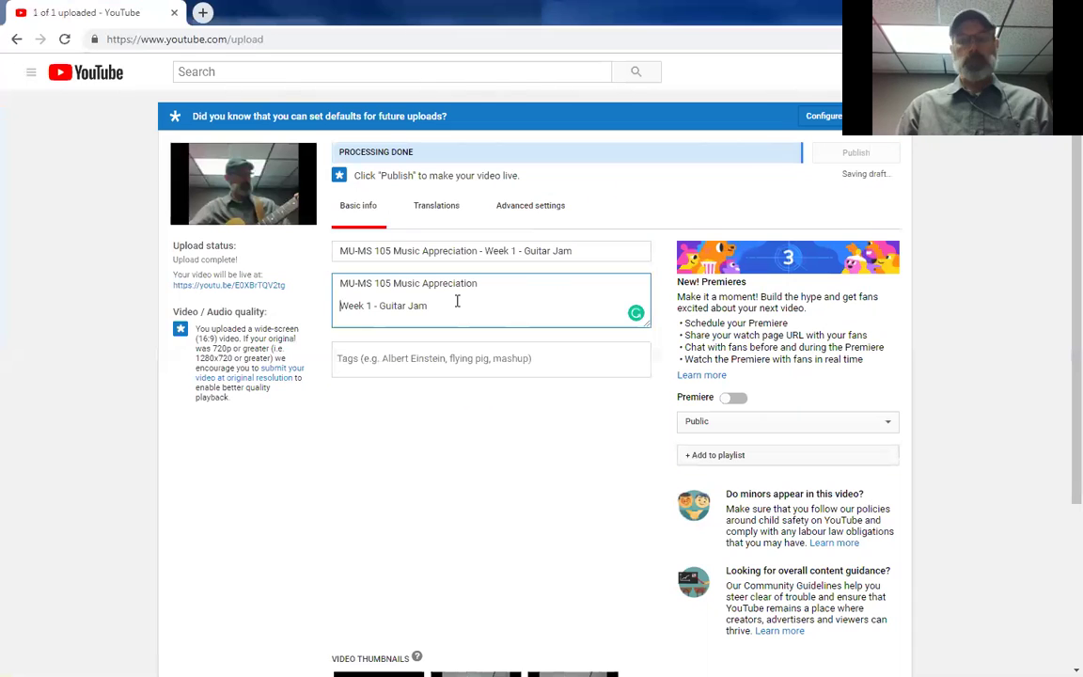
{"action": "key", "text": "BackSpace"}
Step: Add description lines 'Central Christian College of Kansas' and the instructor's title and name
{"action": "left_click", "coordinate": [458, 301]}
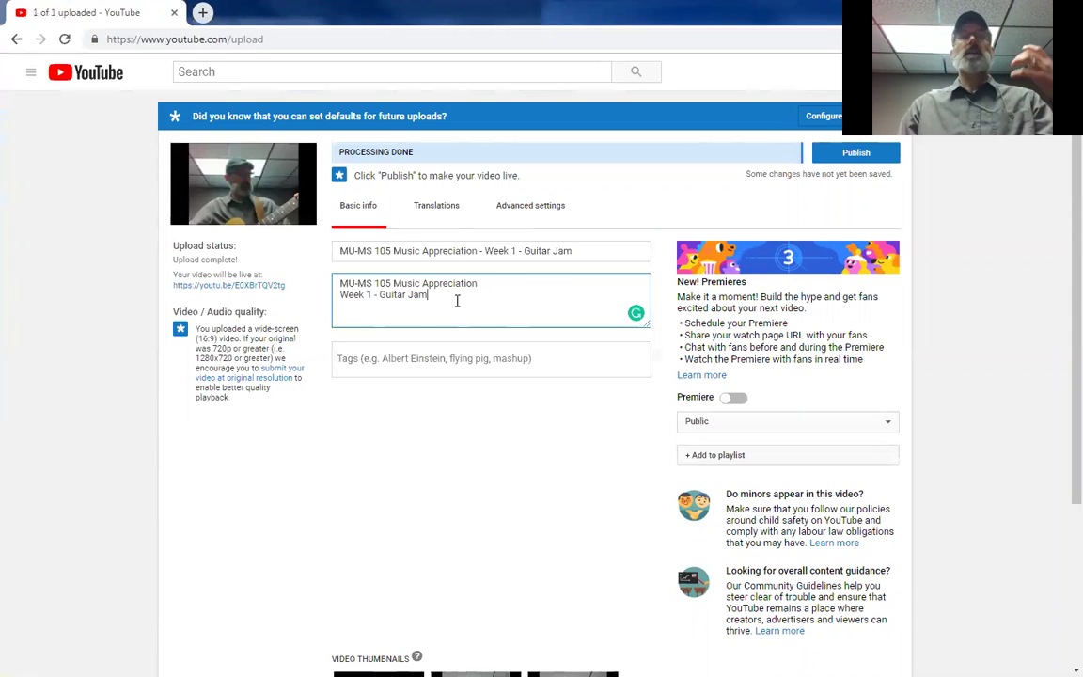
{"action": "key", "text": "Return"}
{"action": "type", "text": "Central Christian College of Kan"}
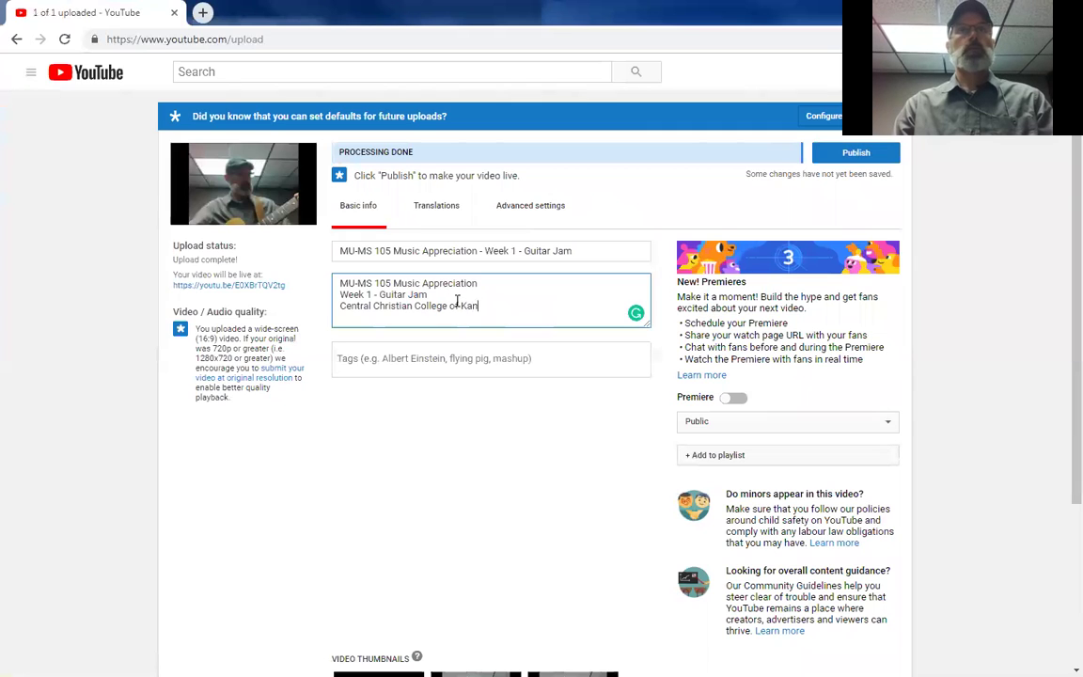
{"action": "type", "text": "sas"}
{"action": "type", "text": "I"}
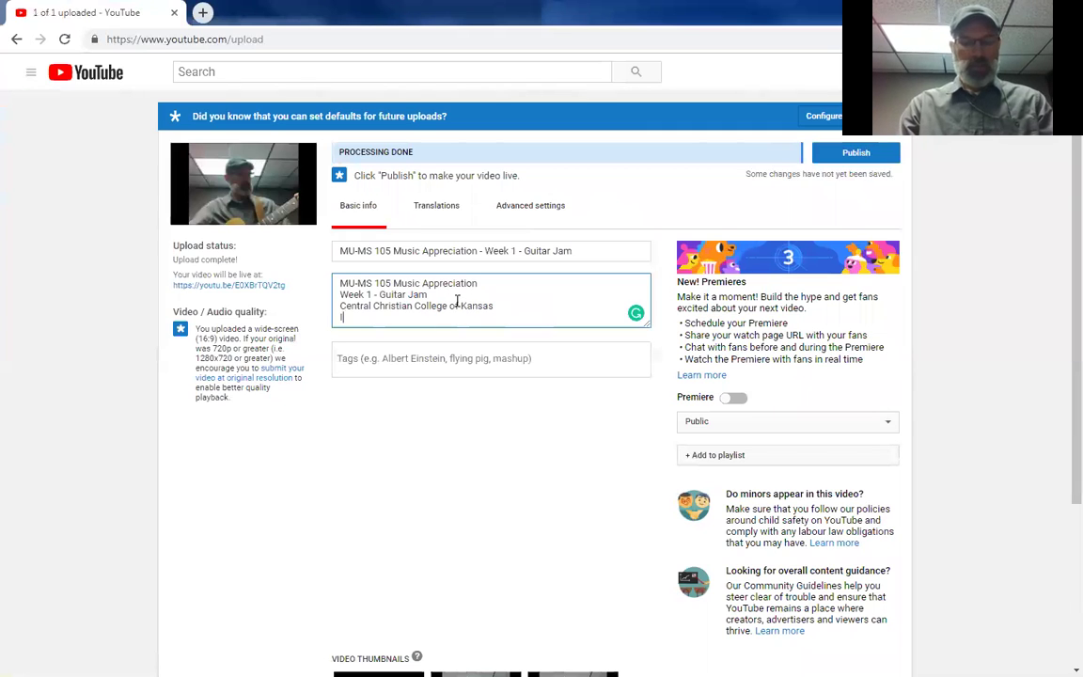
{"action": "type", "text": "nstructor: "}
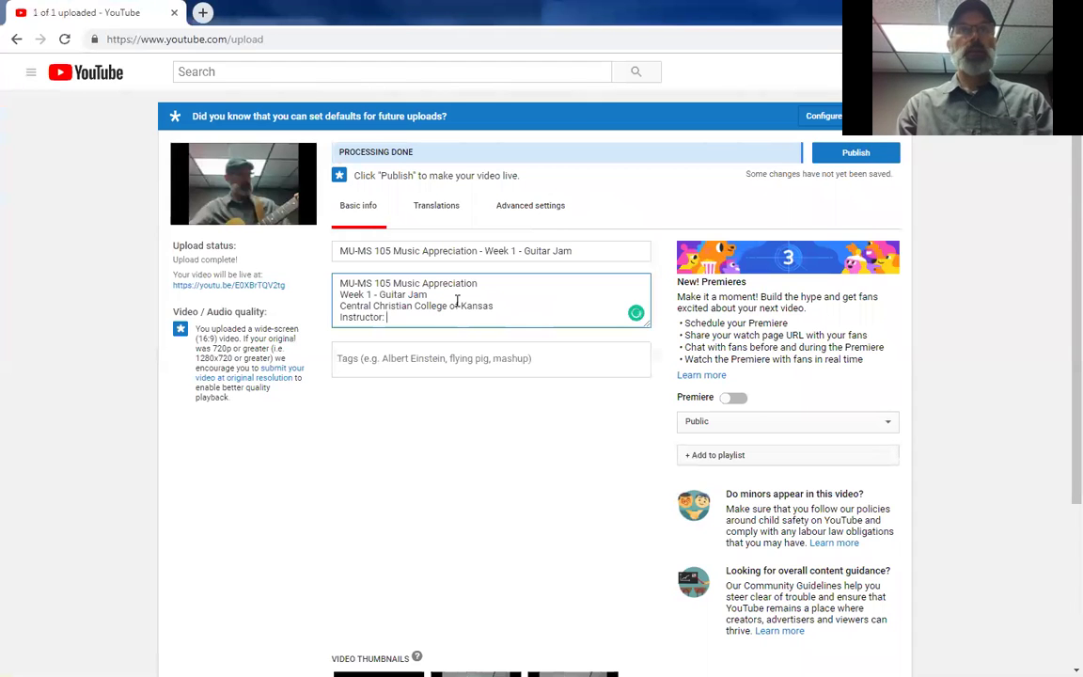
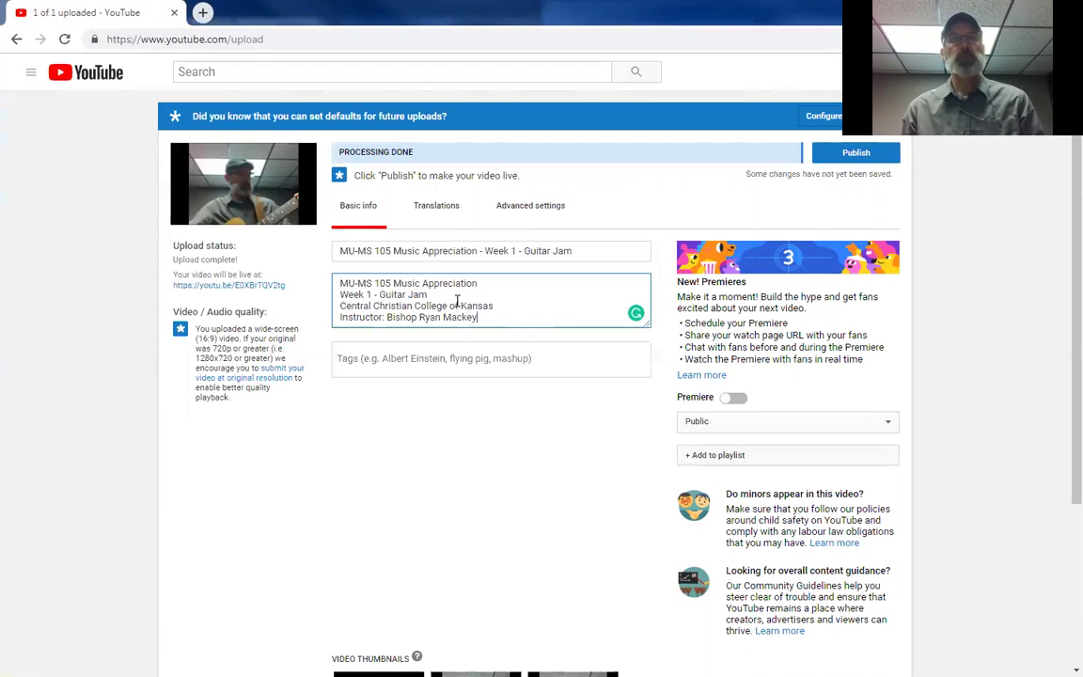
{"action": "left_click", "coordinate": [435, 363]}
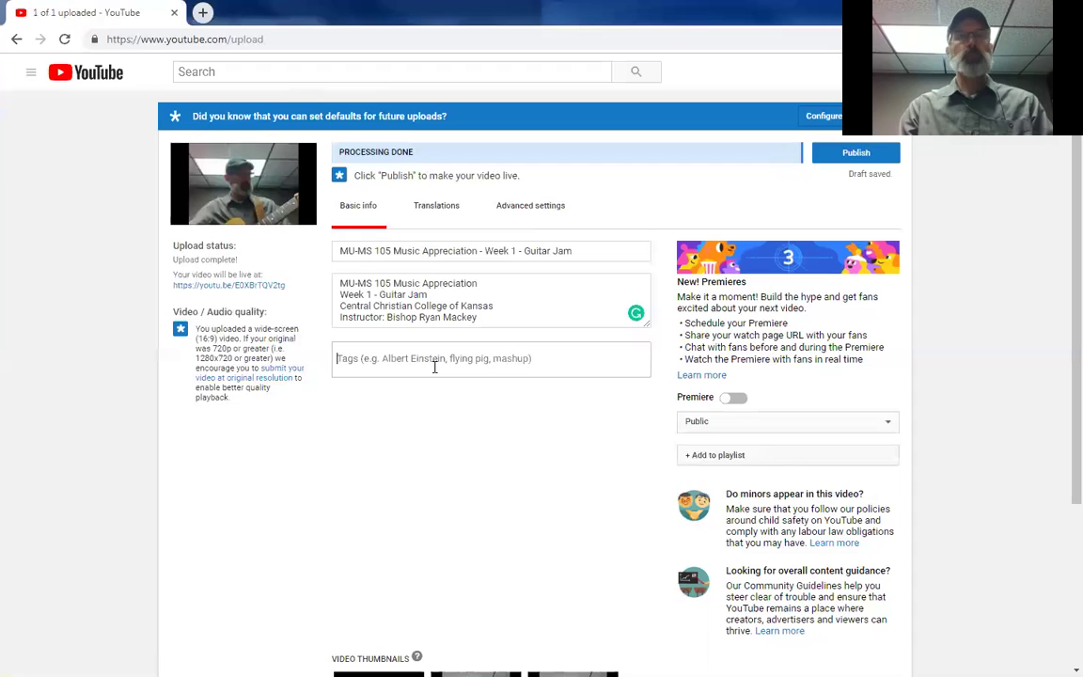
Step: Add tags Music Appreciation, Central Christian College of Kansas, the instructor's name and Guitar Jam
{"action": "type", "text": "Mus"}
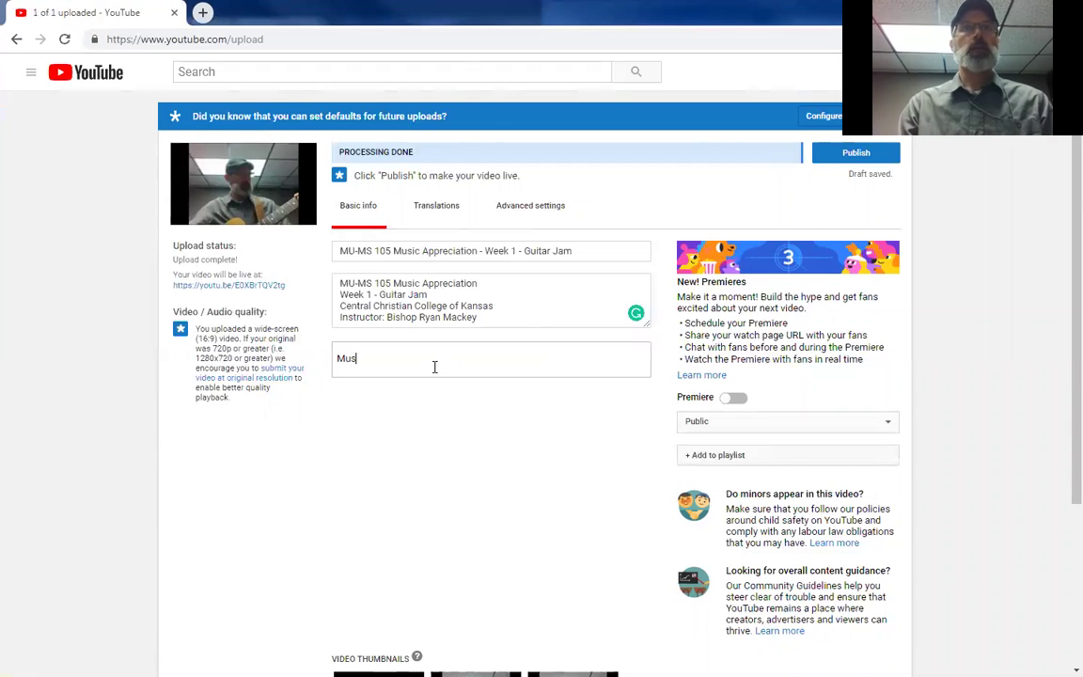
{"action": "type", "text": "ic Appreciation"}
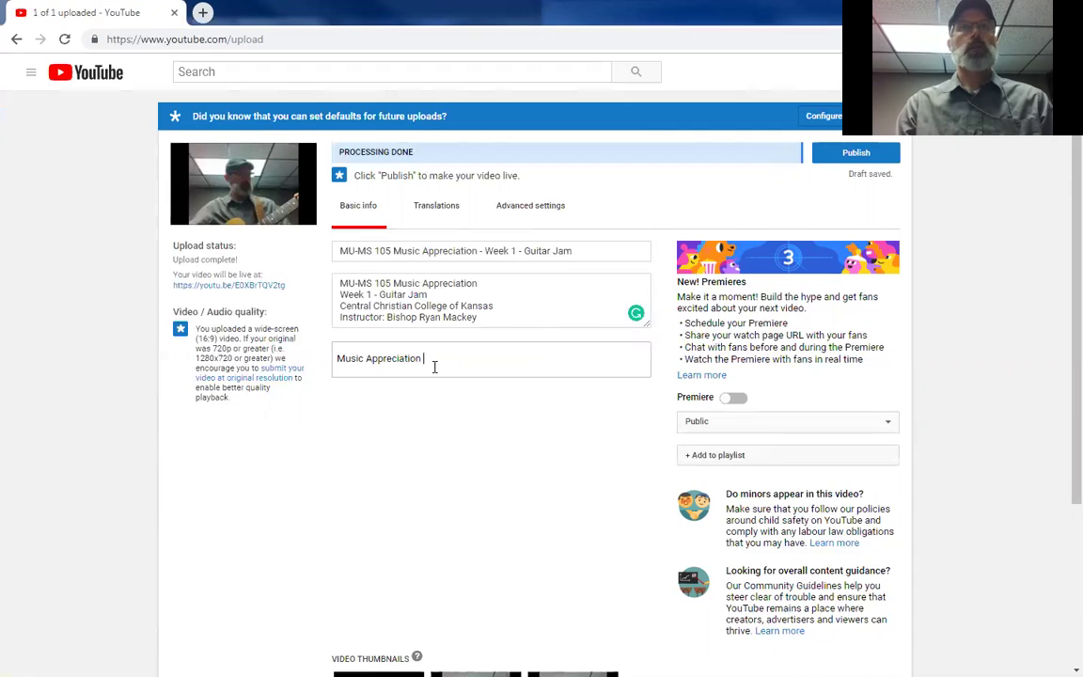
{"action": "key", "text": "Return"}
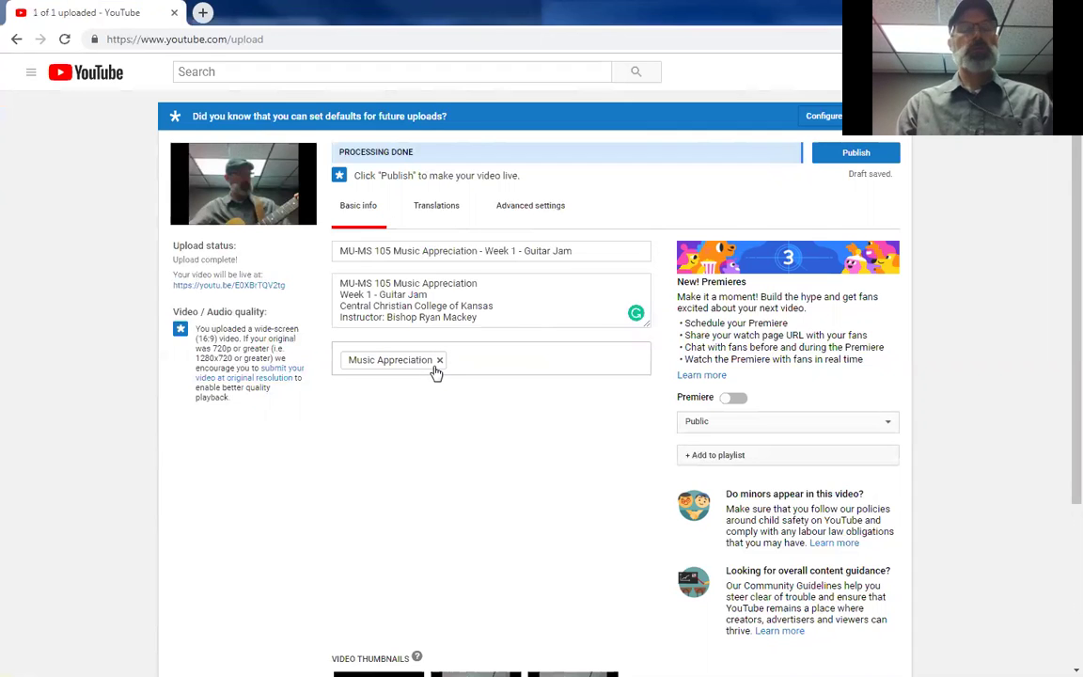
{"action": "type", "text": "Centr"}
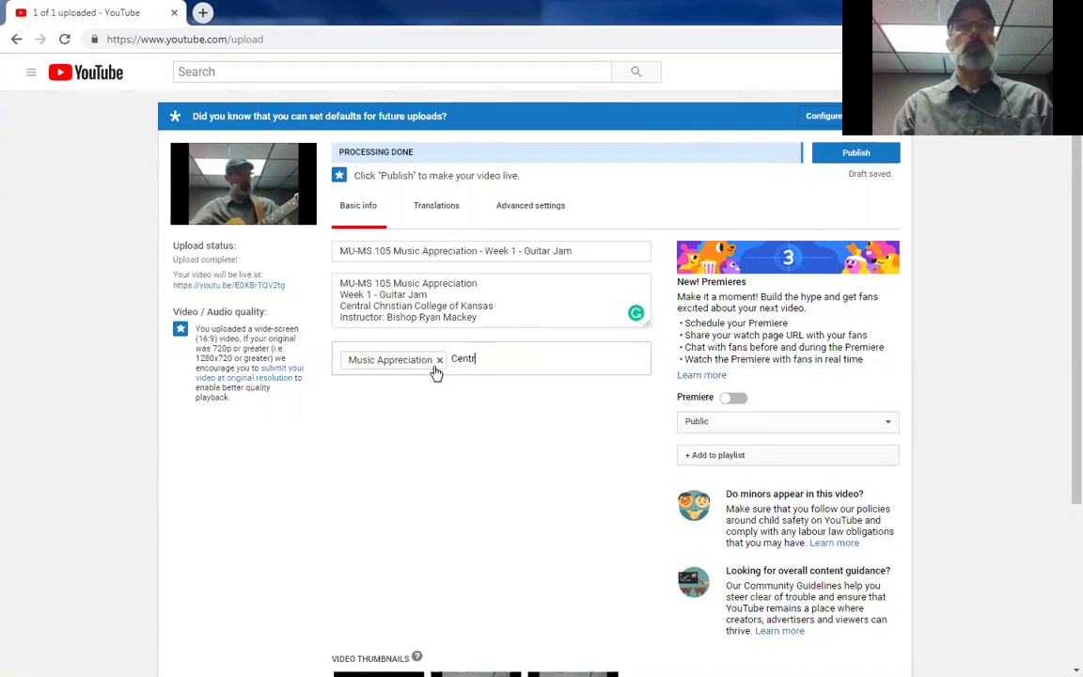
{"action": "type", "text": "al Christian "}
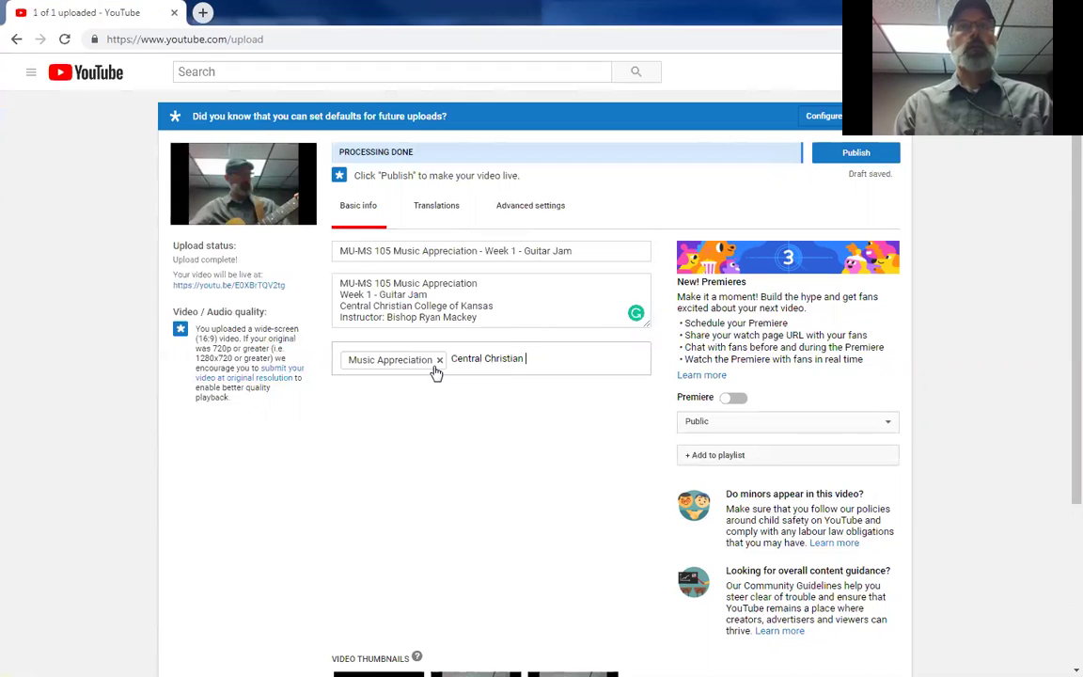
{"action": "type", "text": "College of Kansas"}
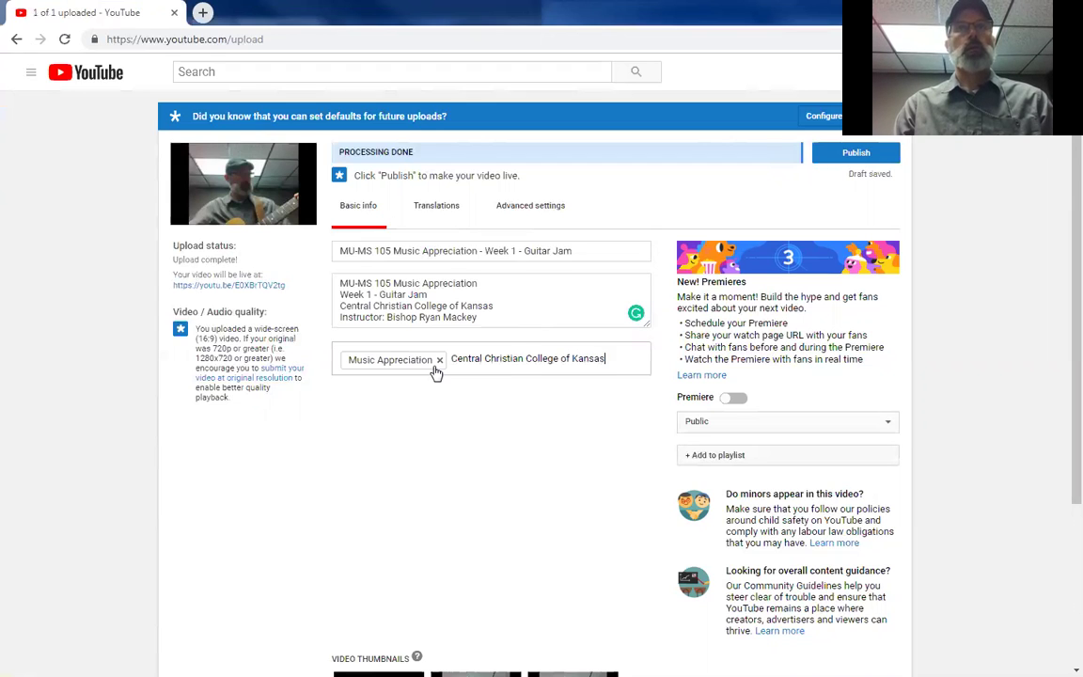
{"action": "key", "text": "Return"}
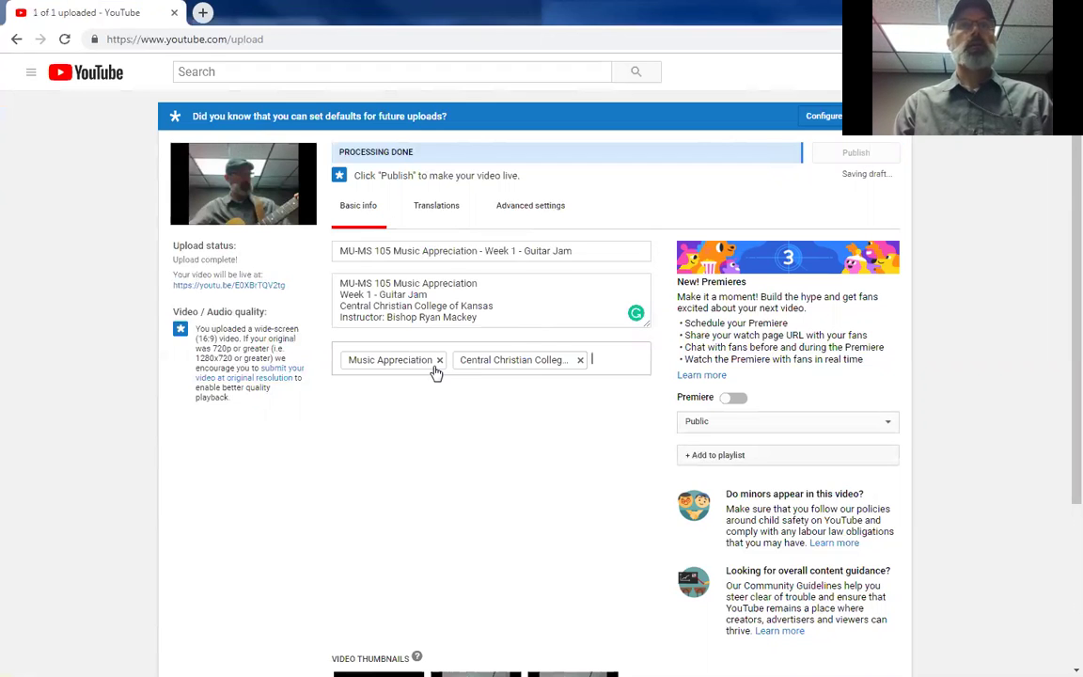
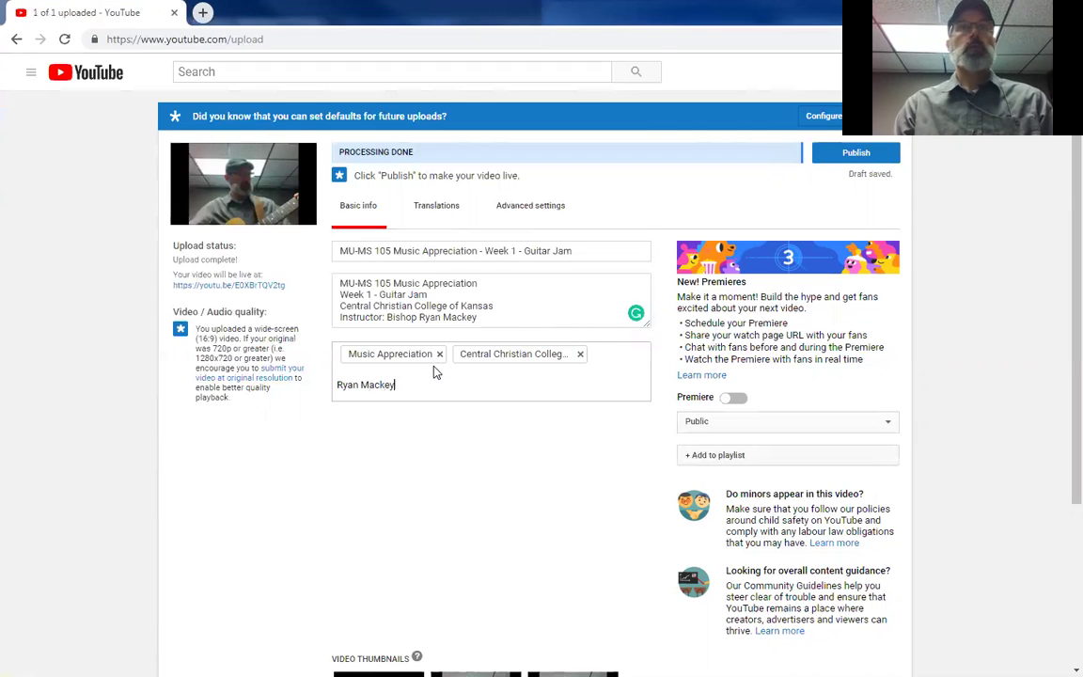
{"action": "key", "text": "Return"}
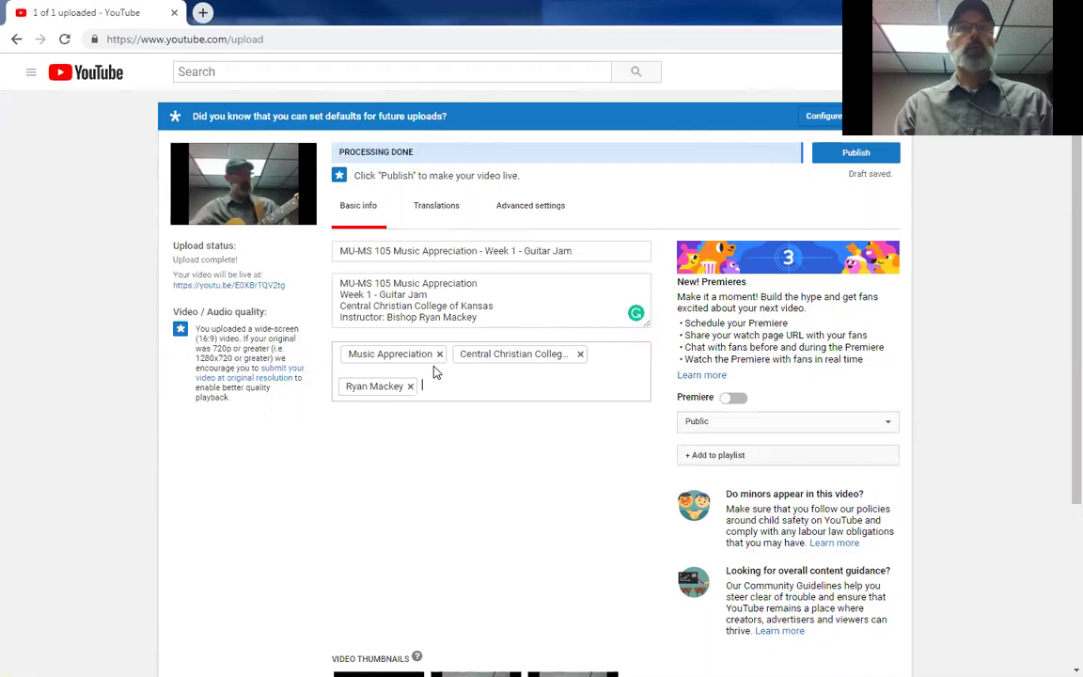
{"action": "type", "text": "J"}
{"action": "type", "text": "uitar Jam"}
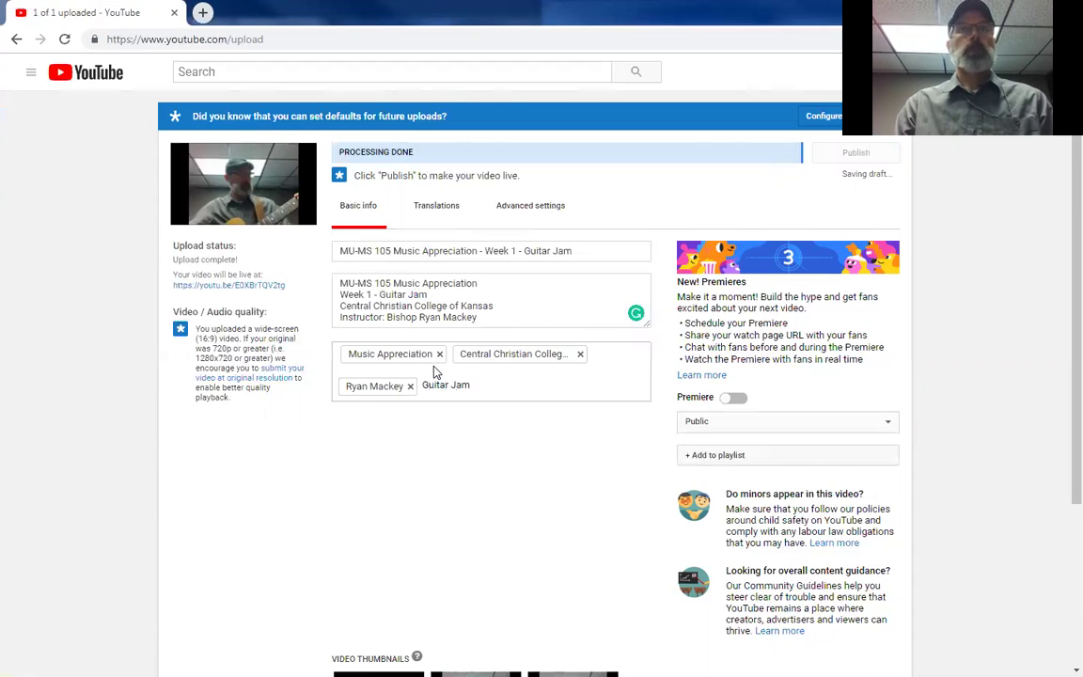
{"action": "key", "text": "Return"}
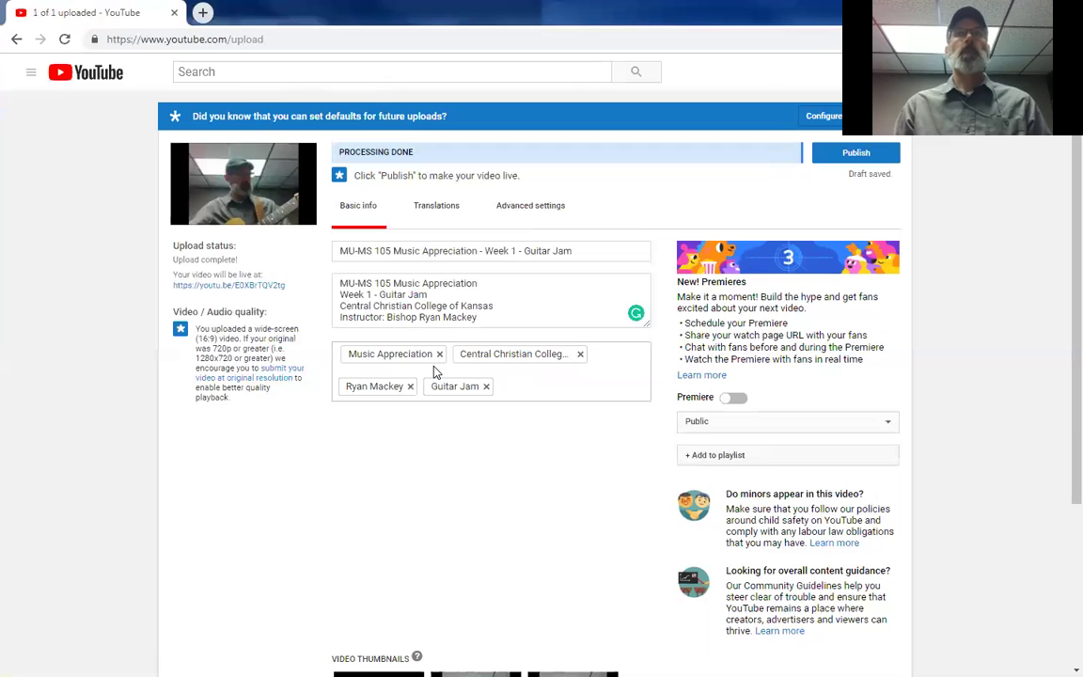
Step: Pick the second auto-generated frame under Video Thumbnails as the thumbnail
{"action": "scroll", "coordinate": [430, 452], "scroll_direction": "down", "scroll_amount": 1}
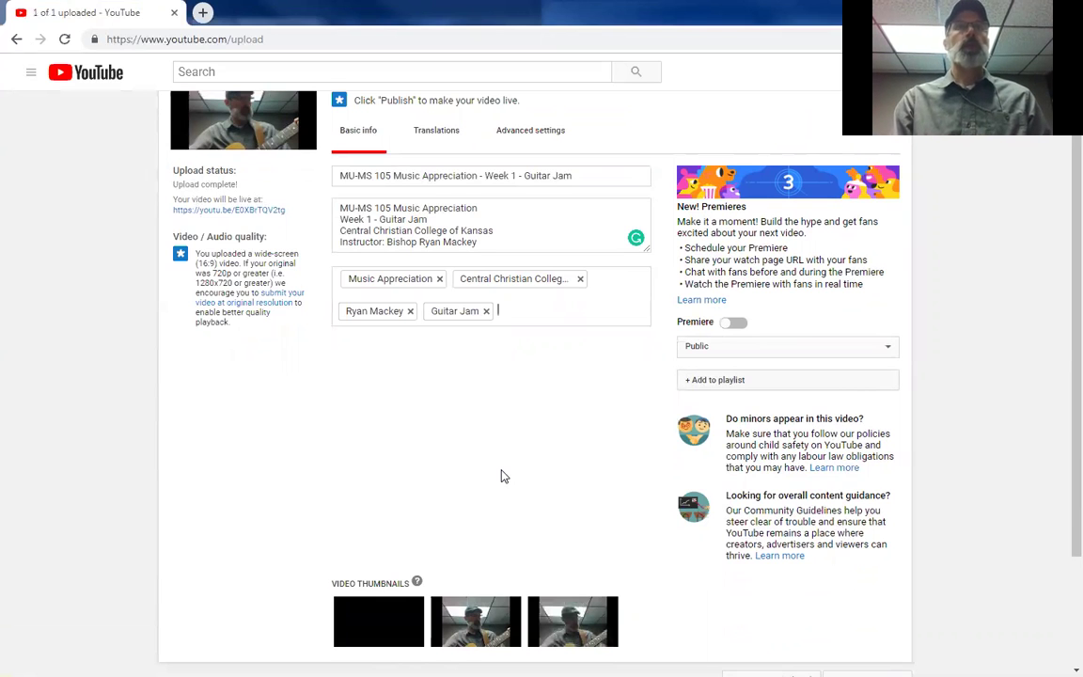
{"action": "scroll", "coordinate": [503, 475], "scroll_direction": "down", "scroll_amount": 2}
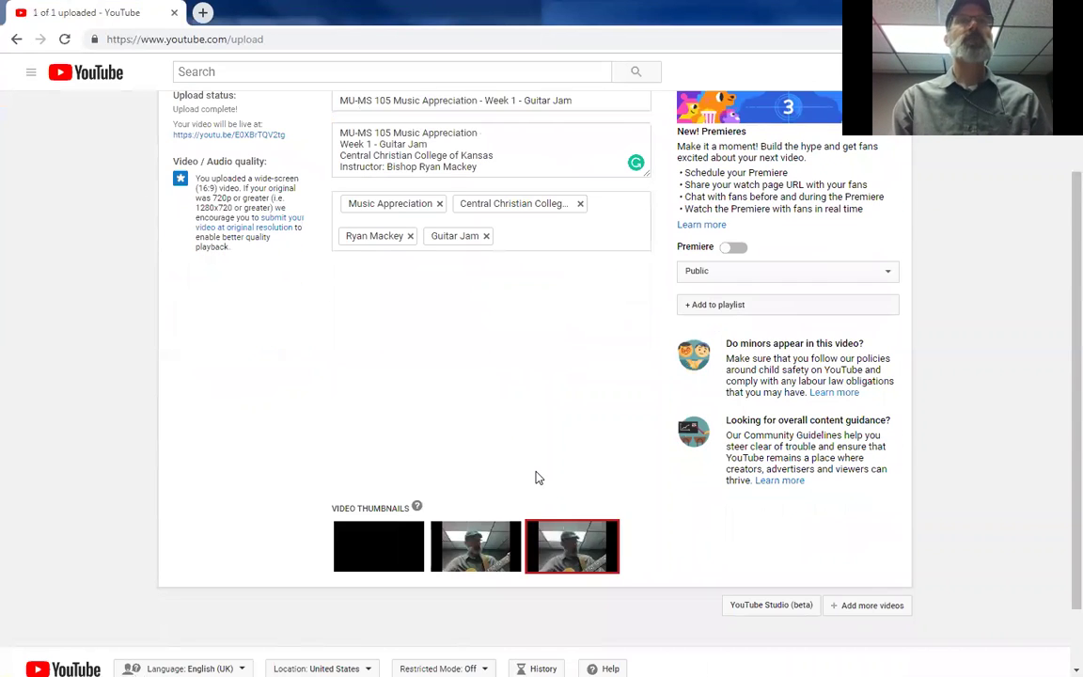
{"action": "scroll", "coordinate": [536, 478], "scroll_direction": "up", "scroll_amount": 3}
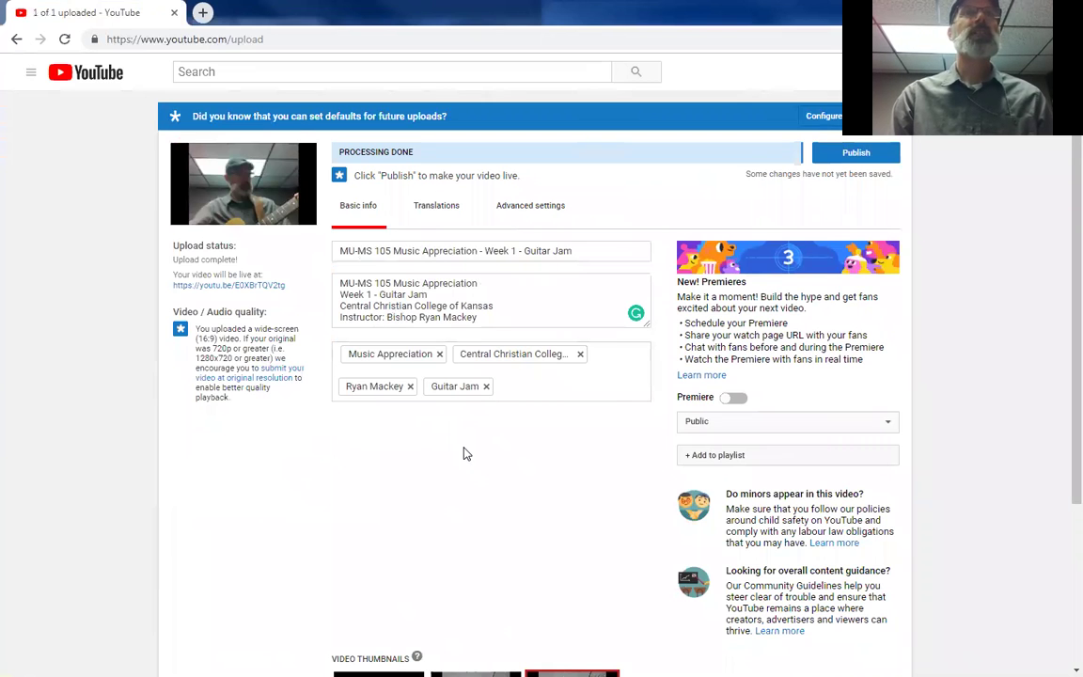
{"action": "scroll", "coordinate": [462, 454], "scroll_direction": "down", "scroll_amount": 3}
{"action": "scroll", "coordinate": [465, 452], "scroll_direction": "up", "scroll_amount": 3}
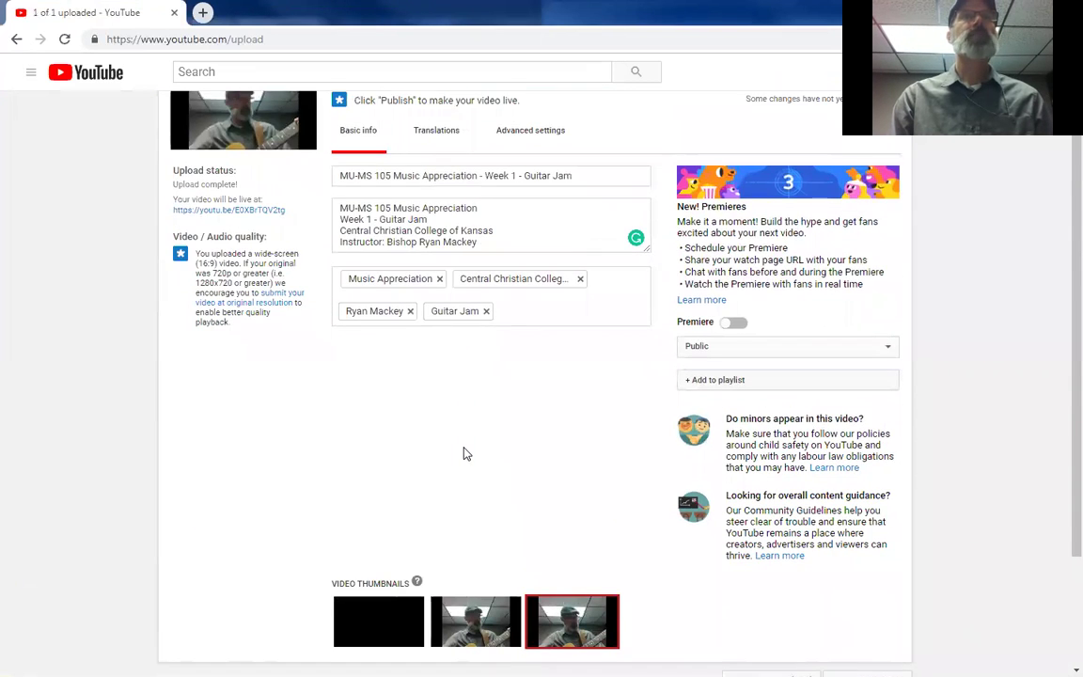
{"action": "scroll", "coordinate": [472, 497], "scroll_direction": "down", "scroll_amount": 3}
{"action": "left_click", "coordinate": [475, 544]}
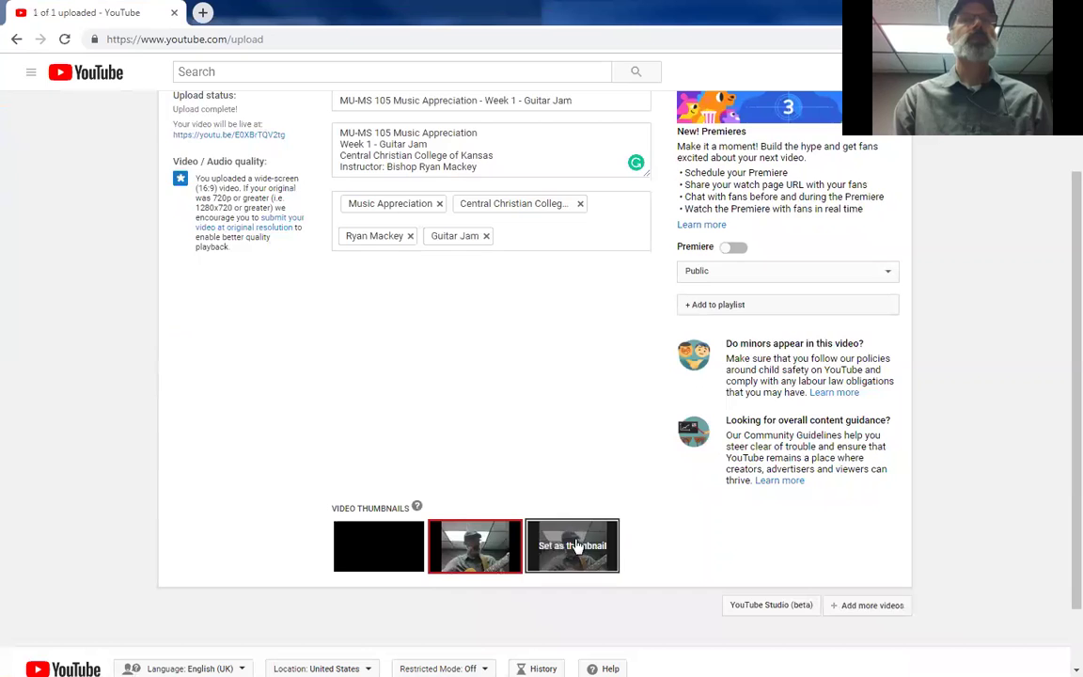
{"action": "scroll", "coordinate": [570, 435], "scroll_direction": "up", "scroll_amount": 3}
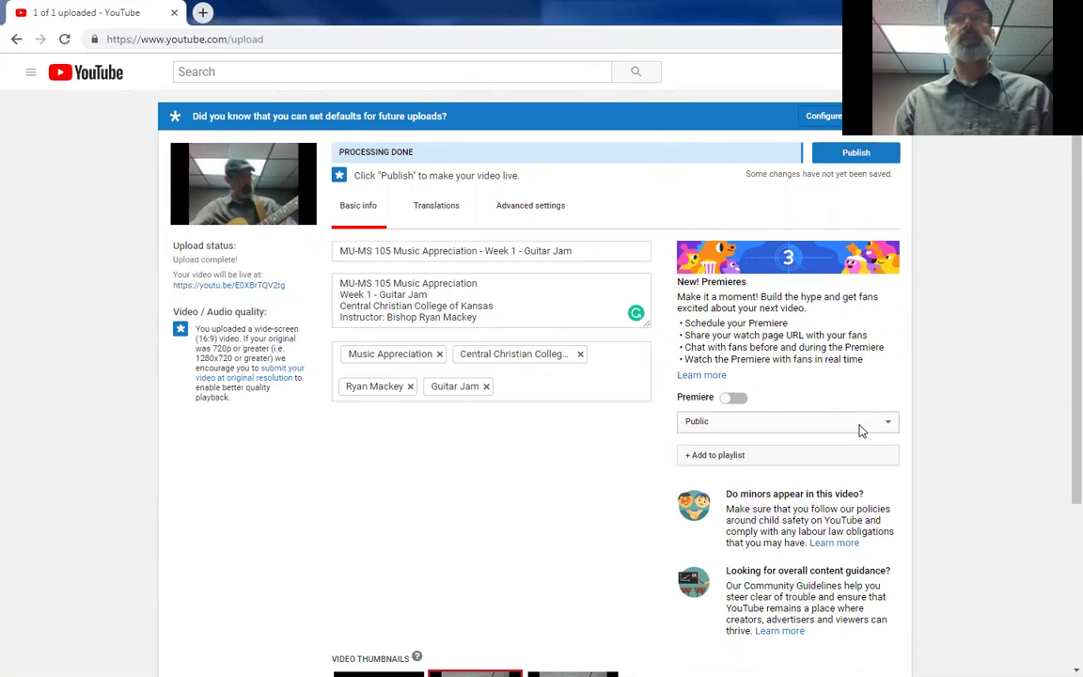
{"action": "left_click", "coordinate": [888, 425]}
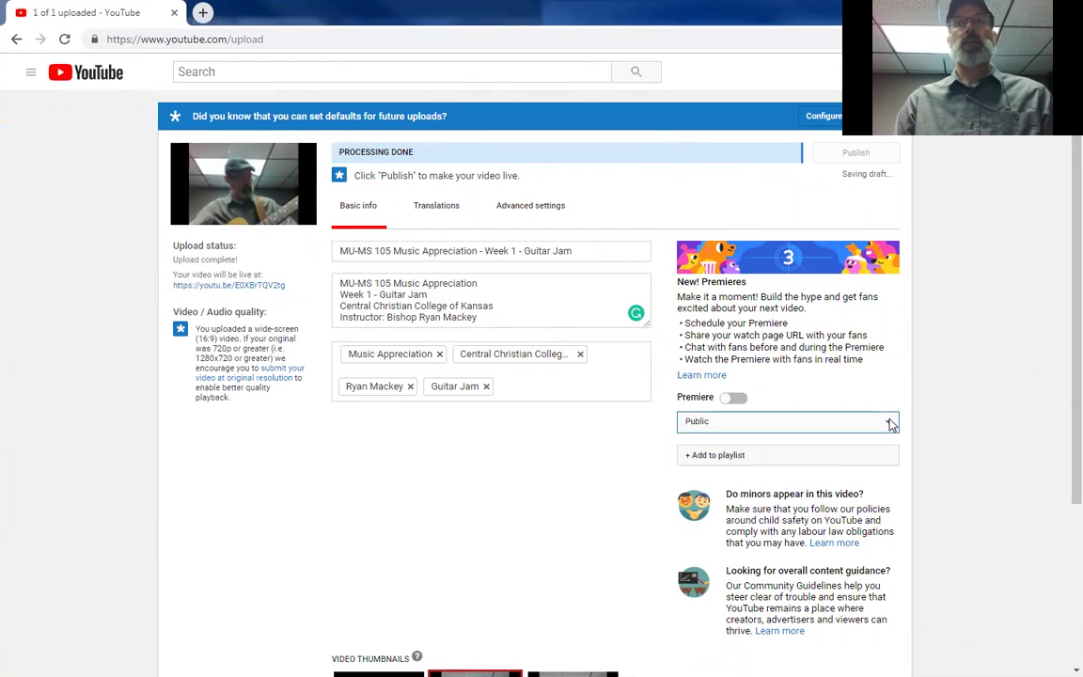
{"action": "left_click", "coordinate": [888, 423]}
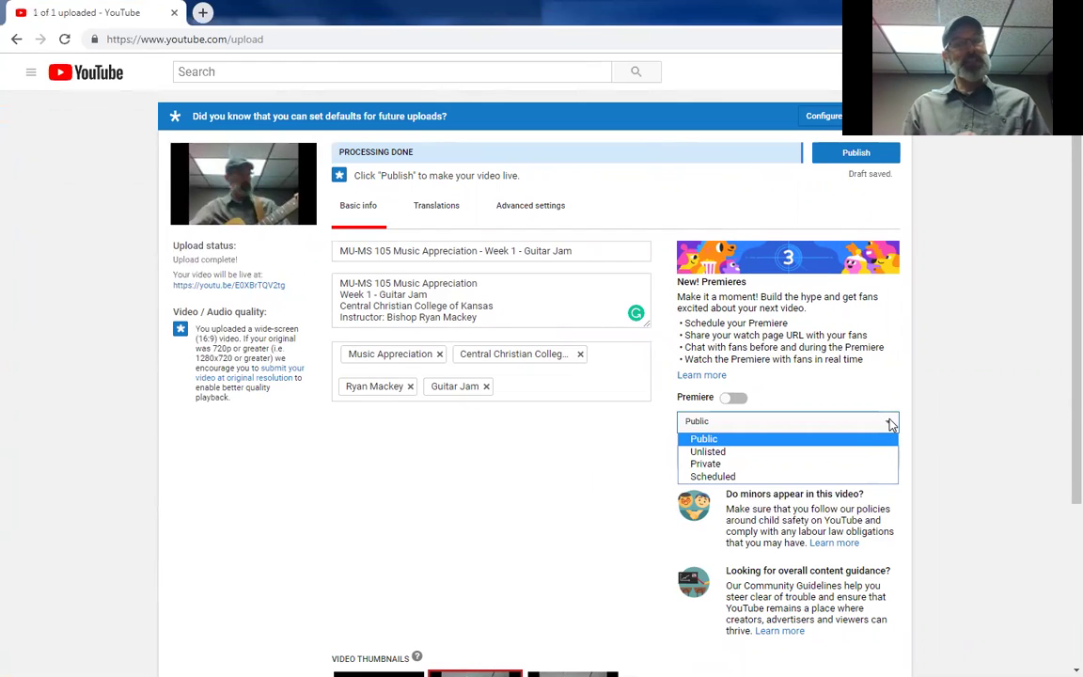
{"action": "left_click", "coordinate": [890, 425]}
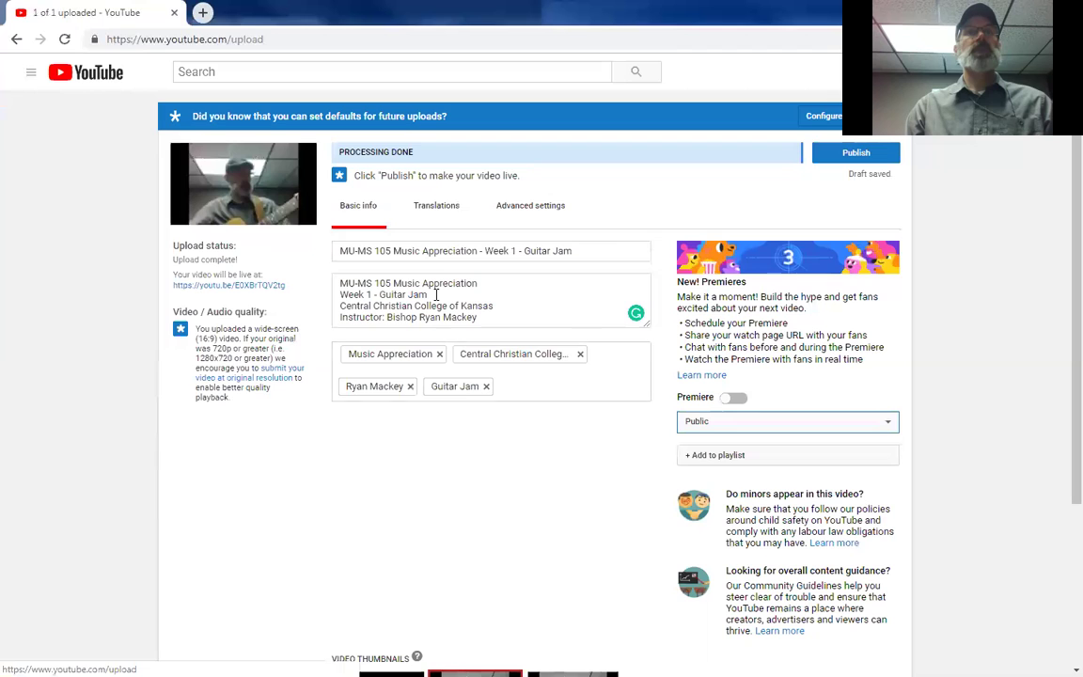
{"action": "scroll", "coordinate": [517, 503], "scroll_direction": "down", "scroll_amount": 3}
{"action": "scroll", "coordinate": [519, 488], "scroll_direction": "up", "scroll_amount": 3}
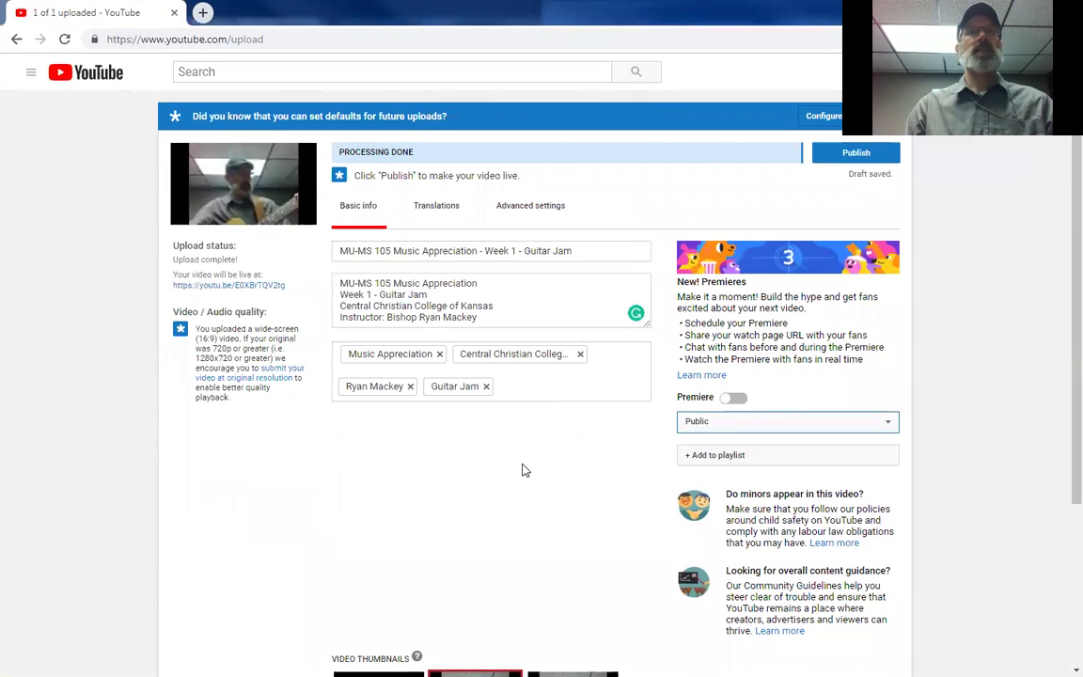
Step: Publish the video and bring up its email sharing form
{"action": "left_click", "coordinate": [847, 154]}
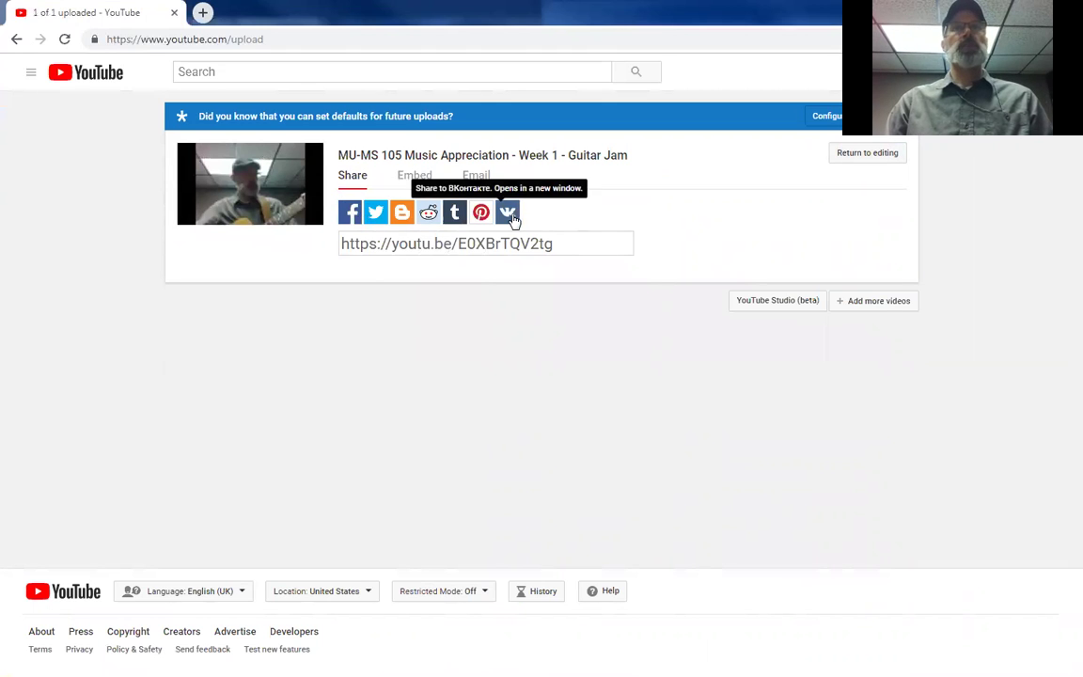
{"action": "left_click", "coordinate": [417, 179]}
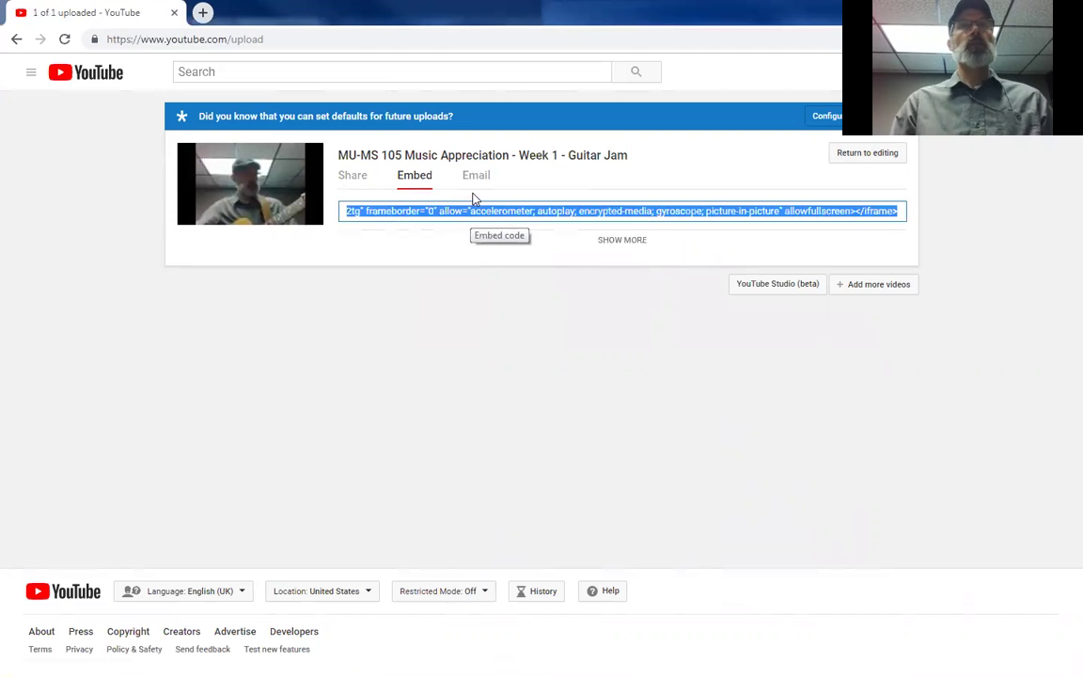
{"action": "left_click", "coordinate": [477, 179]}
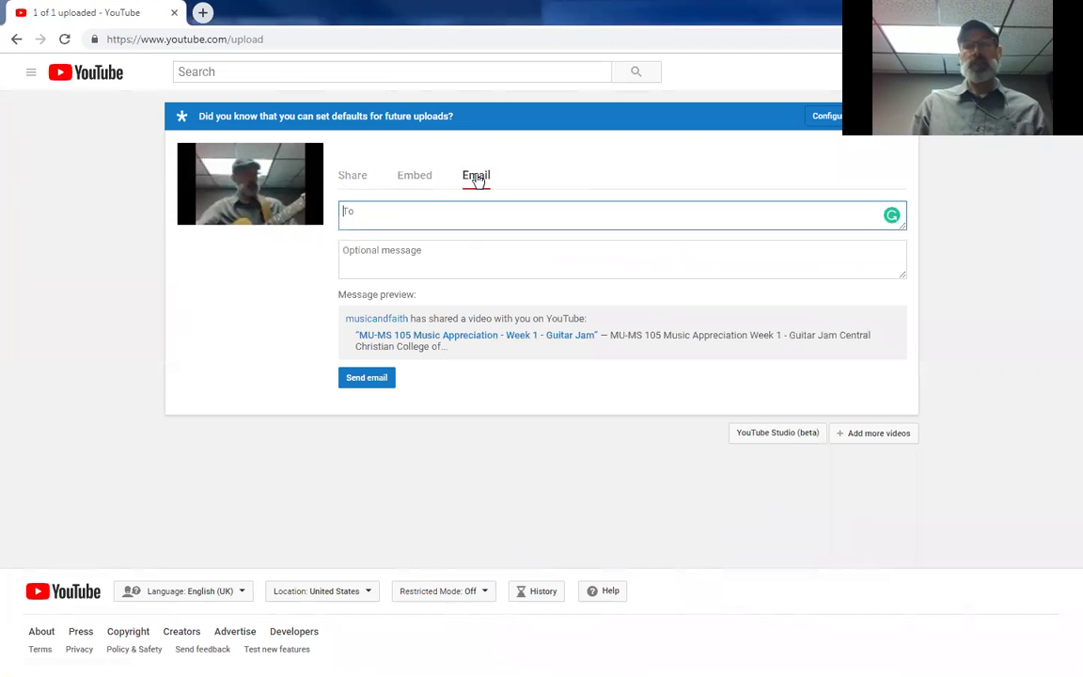
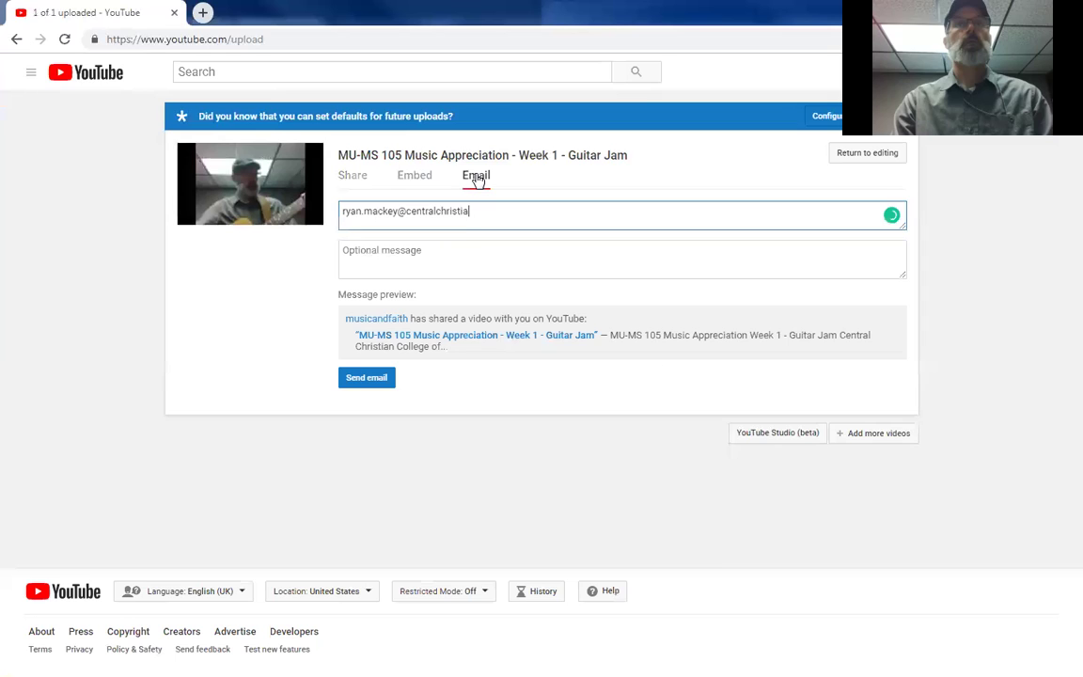
Step: Email the video to the instructor's address with the message 'Rock on!'
{"action": "key", "text": "Tab"}
{"action": "type", "text": "Rock on!"}
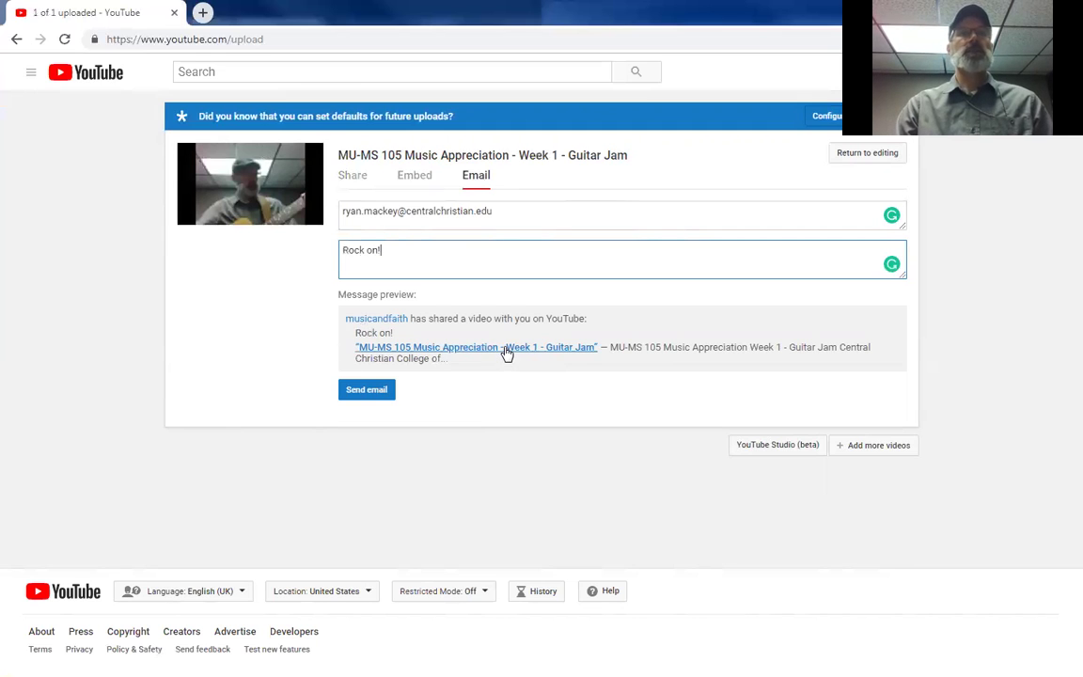
{"action": "right_click", "coordinate": [444, 358]}
{"action": "left_click", "coordinate": [243, 356]}
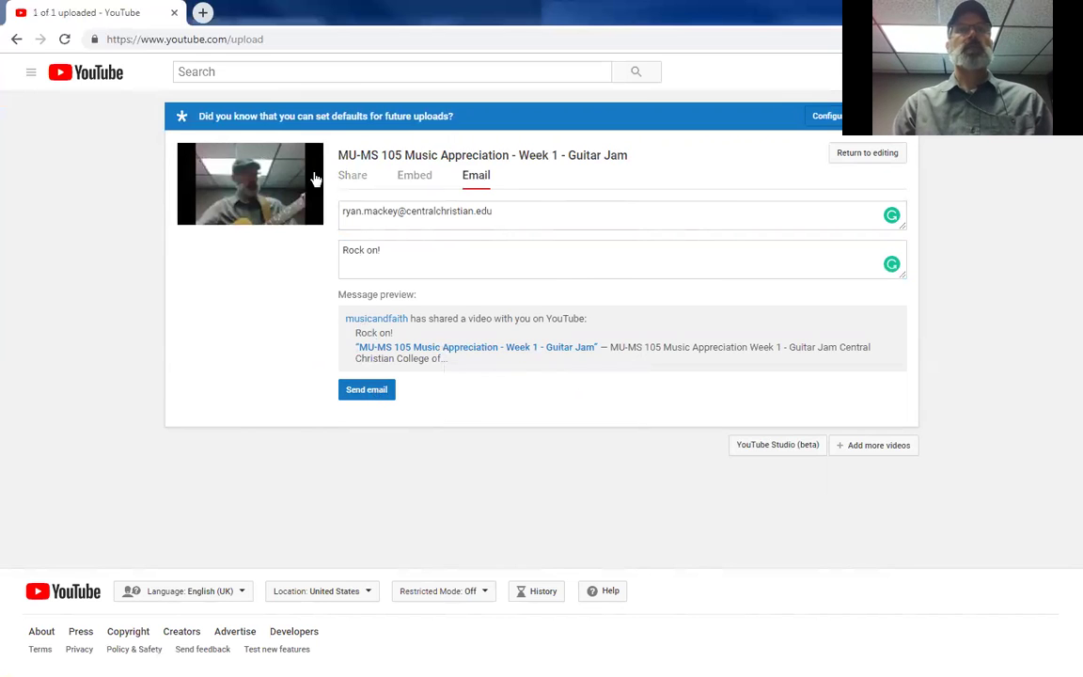
{"action": "left_click", "coordinate": [374, 395]}
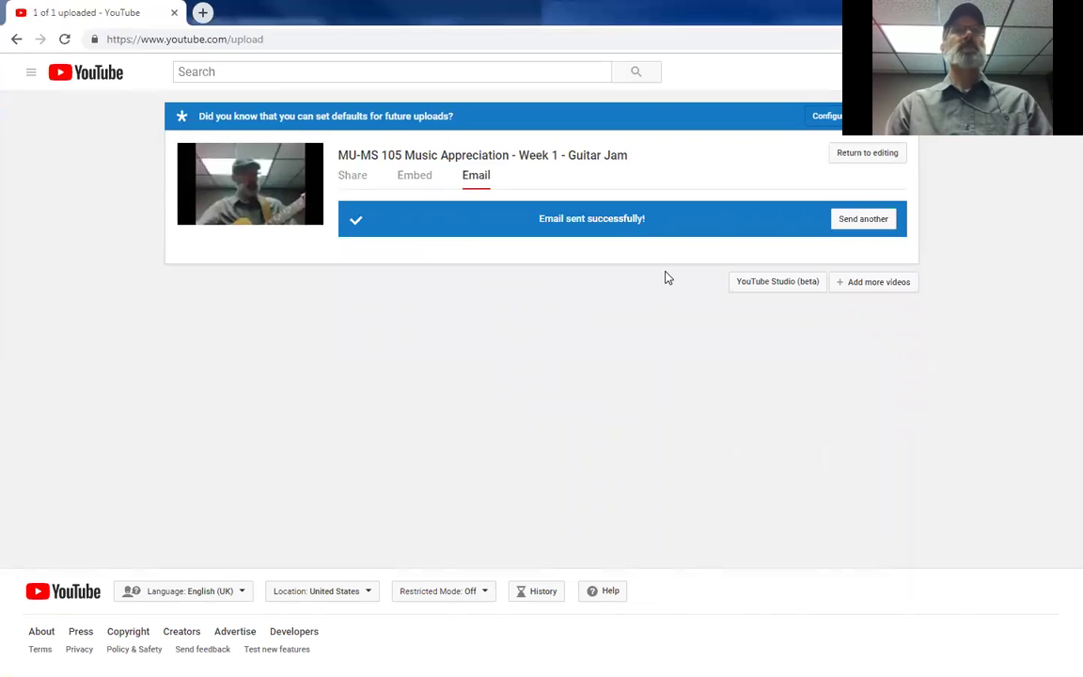
Step: Open the published video's watch page in a new tab, pause it, and return to the first tab
{"action": "left_click", "coordinate": [455, 161]}
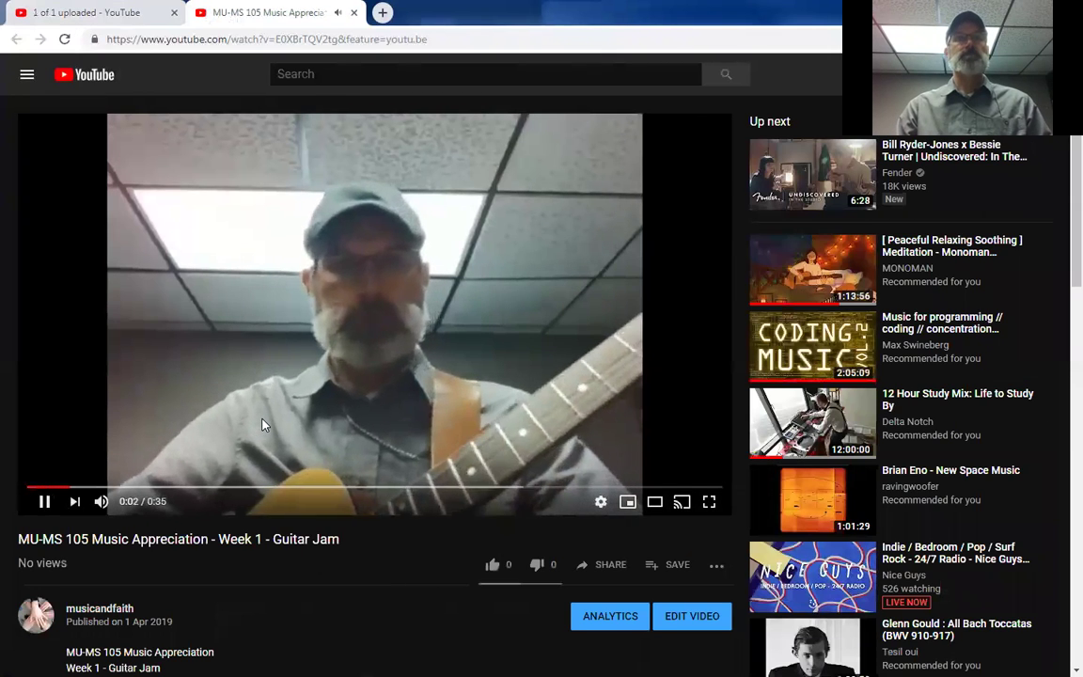
{"action": "left_click", "coordinate": [336, 362]}
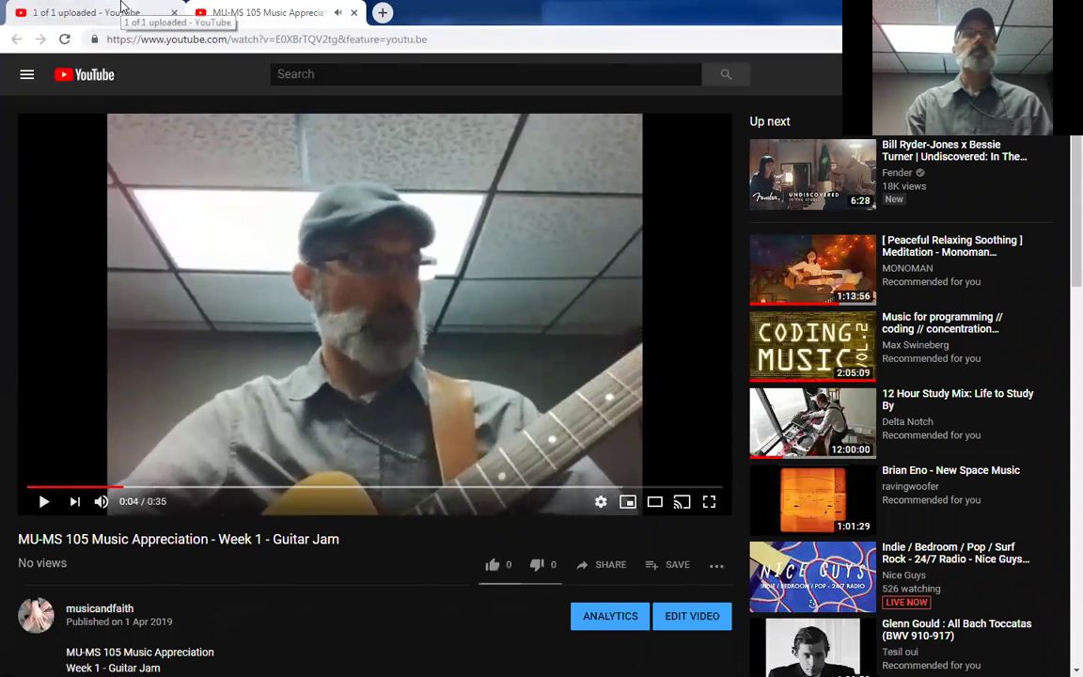
{"action": "left_click", "coordinate": [120, 12]}
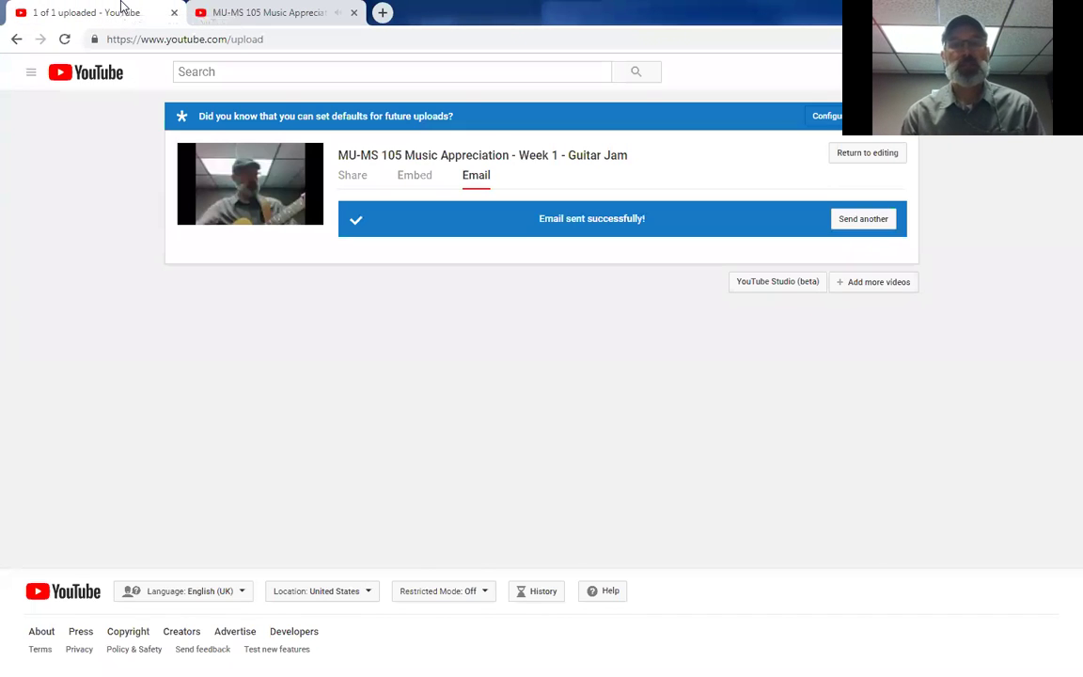